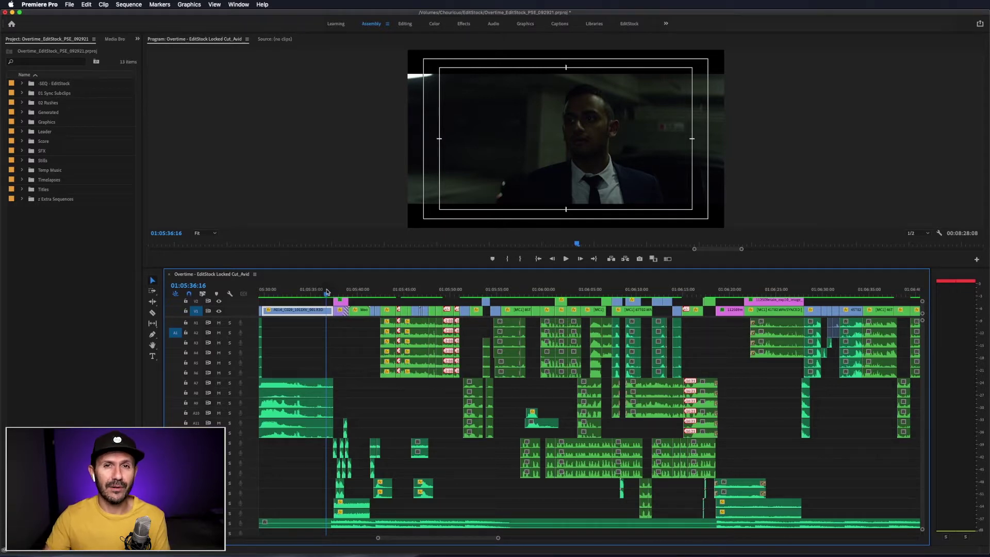
- Play the Overtime locked cut sequence from 01:05:36:16
{"action": "key", "text": "space"}
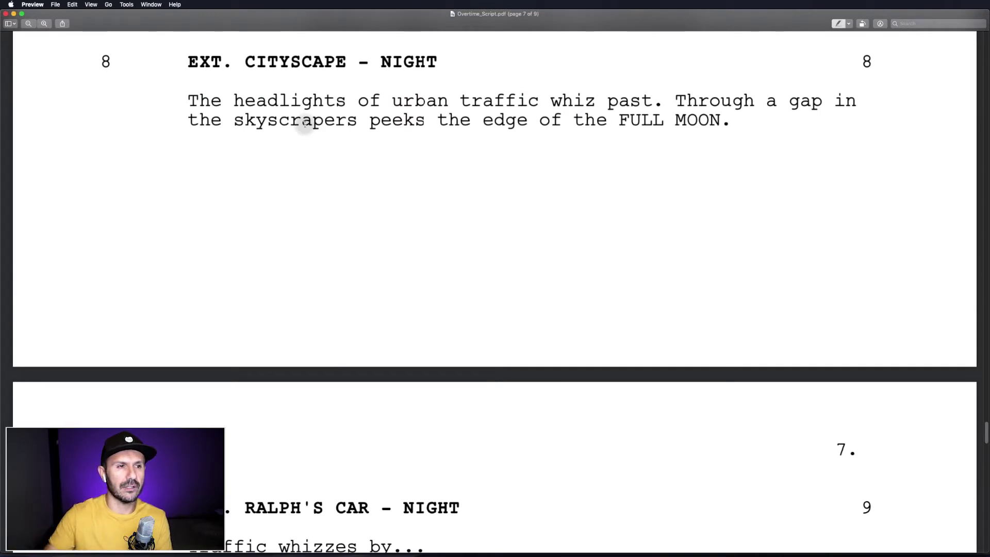
- Highlight the scene 8 heading "EXT. CITYSCAPE - NIGHT" and the words "urban traffic whiz past" in the Overtime script PDF
{"action": "left_click_drag", "start_coordinate": [201, 63], "coordinate": [444, 62]}
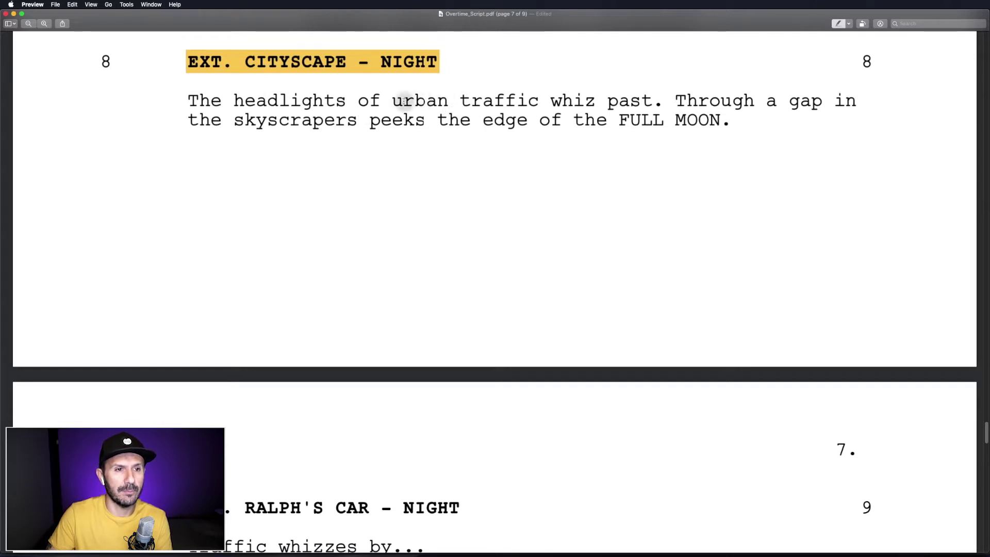
{"action": "left_click_drag", "start_coordinate": [392, 98], "coordinate": [658, 100]}
- Highlight the sound cues "Traffic whizzes by." and "WRETCHED CLAWS" in scene 9 of the script
{"action": "scroll", "coordinate": [547, 194], "scroll_direction": "down", "scroll_amount": 3}
{"action": "scroll", "coordinate": [547, 194], "scroll_direction": "down", "scroll_amount": 5}
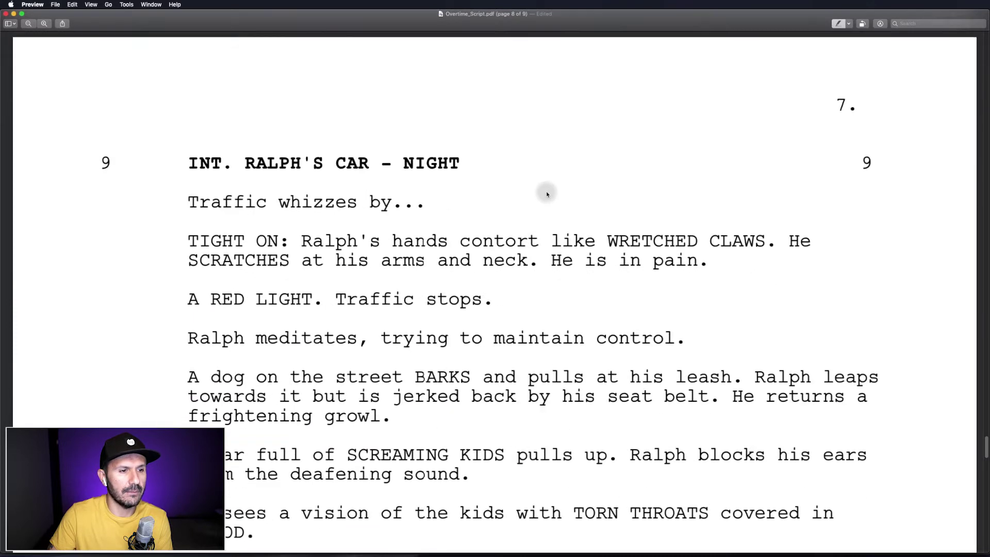
{"action": "left_click_drag", "start_coordinate": [194, 201], "coordinate": [406, 202]}
{"action": "scroll", "coordinate": [542, 198], "scroll_direction": "down", "scroll_amount": 1}
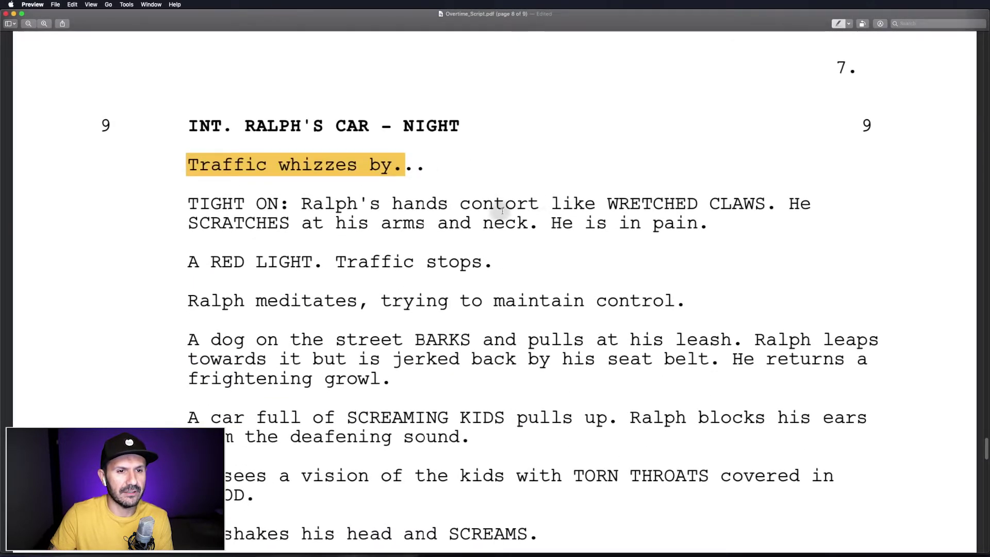
{"action": "left_click_drag", "start_coordinate": [607, 203], "coordinate": [767, 205]}
- Highlight "BARKS", "SCREAMING KIDS" and "SCREAMS" in the rest of scene 9
{"action": "scroll", "coordinate": [587, 236], "scroll_direction": "down", "scroll_amount": 4}
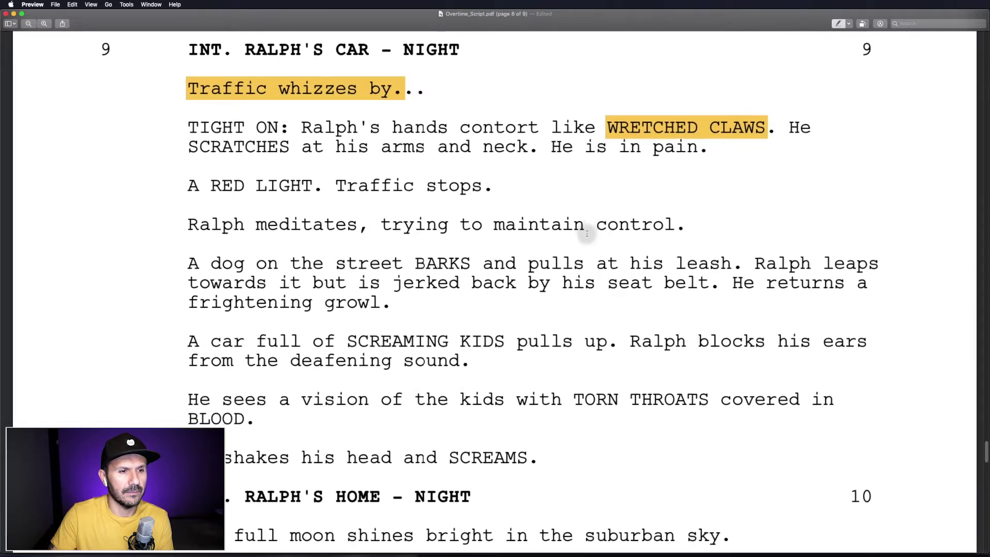
{"action": "left_click_drag", "start_coordinate": [415, 192], "coordinate": [472, 192]}
{"action": "scroll", "coordinate": [601, 208], "scroll_direction": "down", "scroll_amount": 3}
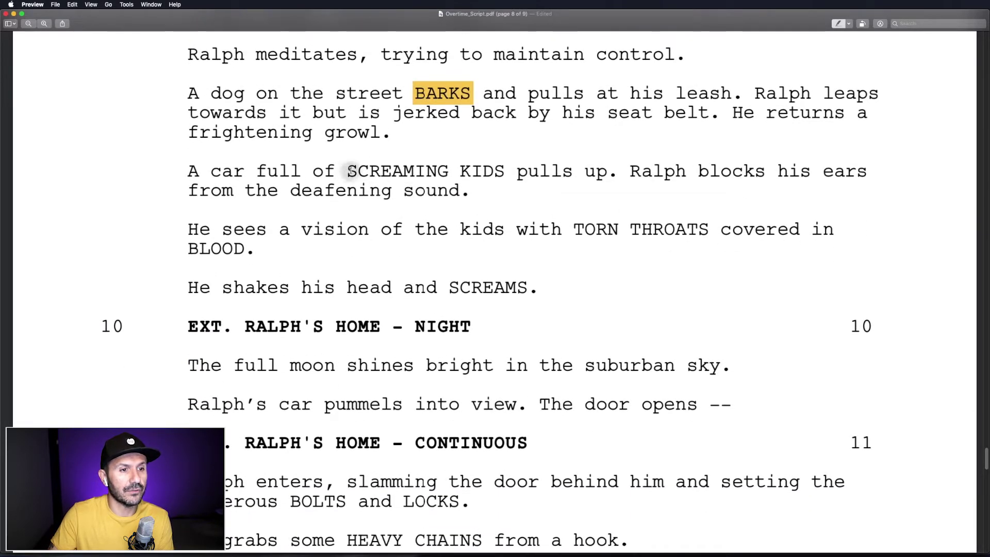
{"action": "left_click_drag", "start_coordinate": [348, 171], "coordinate": [507, 173]}
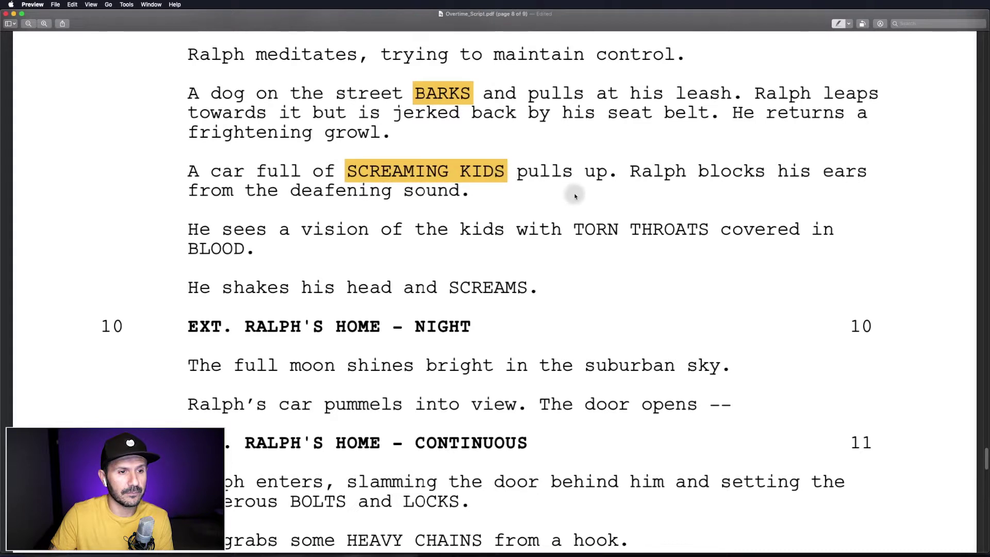
{"action": "scroll", "coordinate": [574, 194], "scroll_direction": "down", "scroll_amount": 2}
{"action": "left_click_drag", "start_coordinate": [449, 233], "coordinate": [528, 236]}
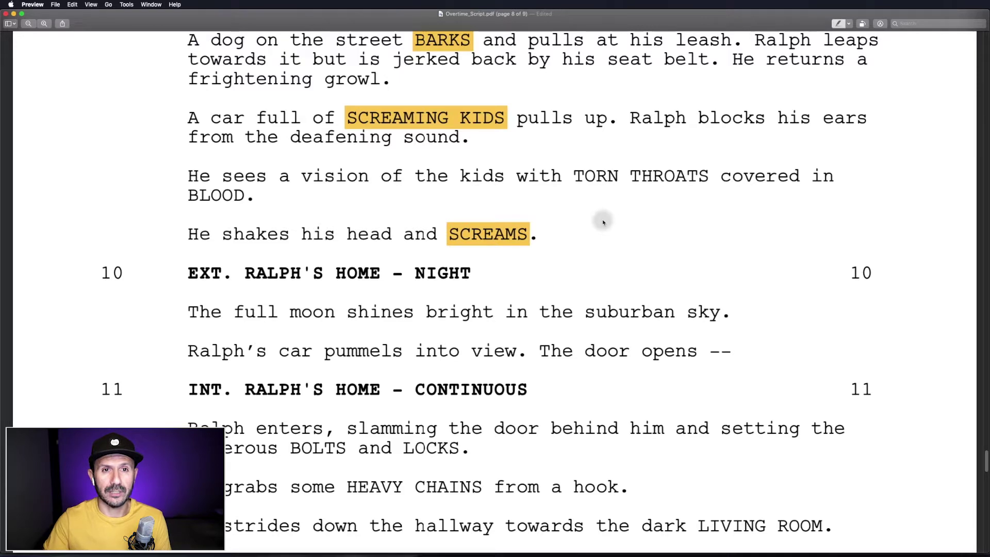
- Switch to Premiere Pro and go through the project's numbered bins, from 00 -SEQ - EditStock through 02 Rushes, 04 Graphics and 06 Score to 07 SFX
{"action": "key", "text": "super+Tab"}
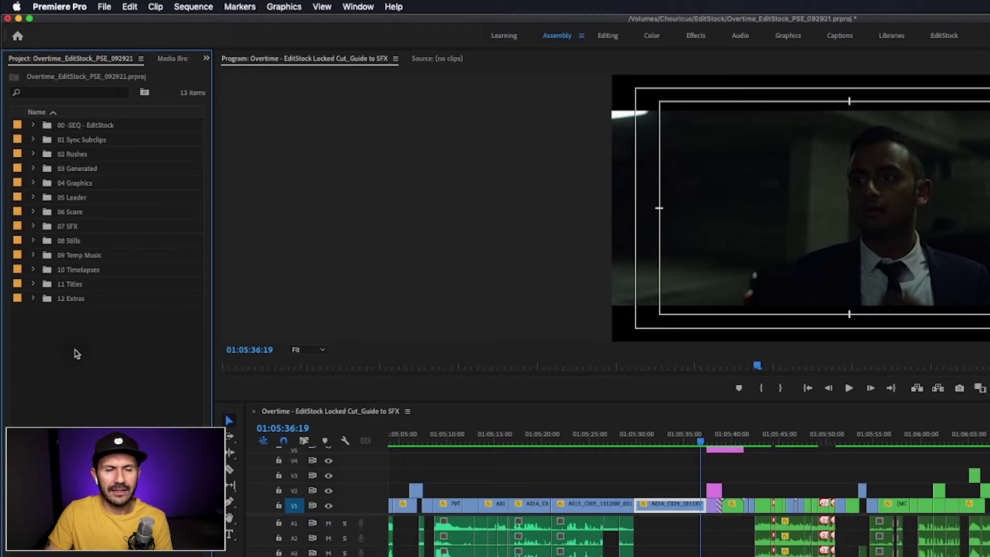
{"action": "left_click", "coordinate": [46, 128]}
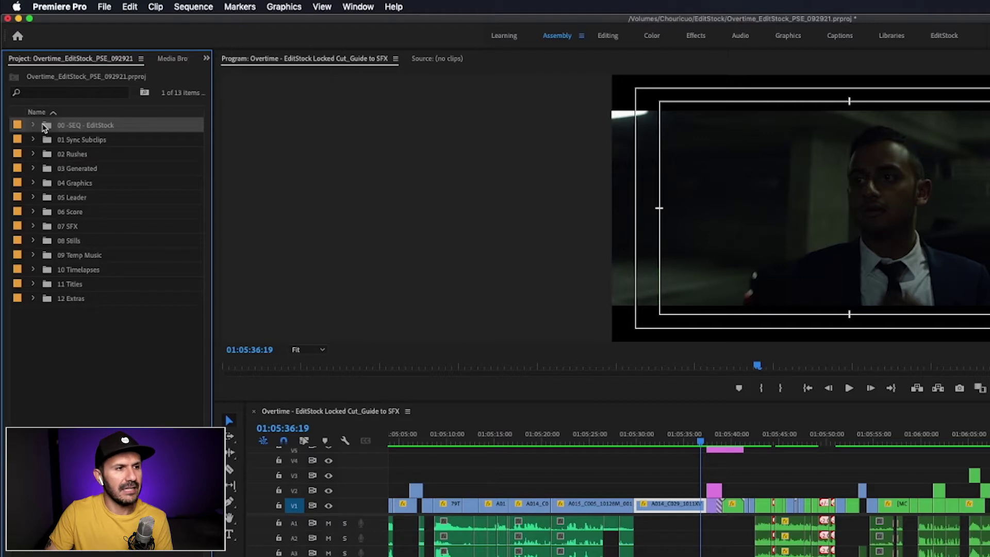
{"action": "left_click", "coordinate": [47, 157]}
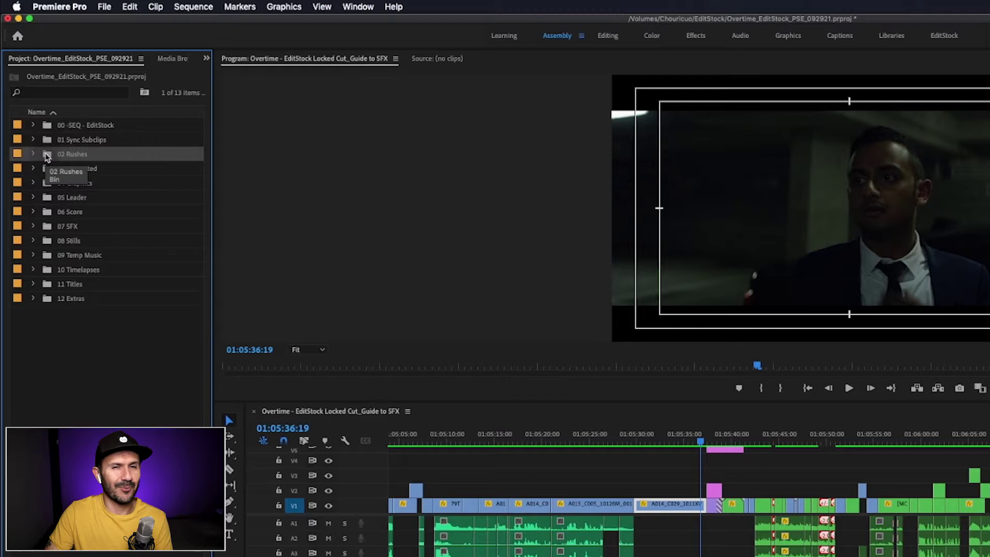
{"action": "left_click", "coordinate": [46, 186]}
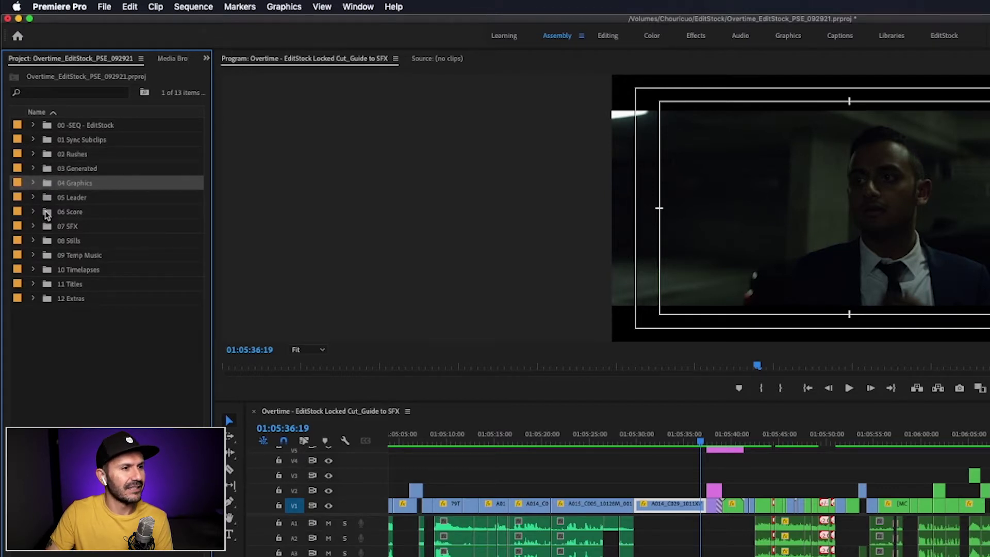
{"action": "left_click", "coordinate": [48, 216]}
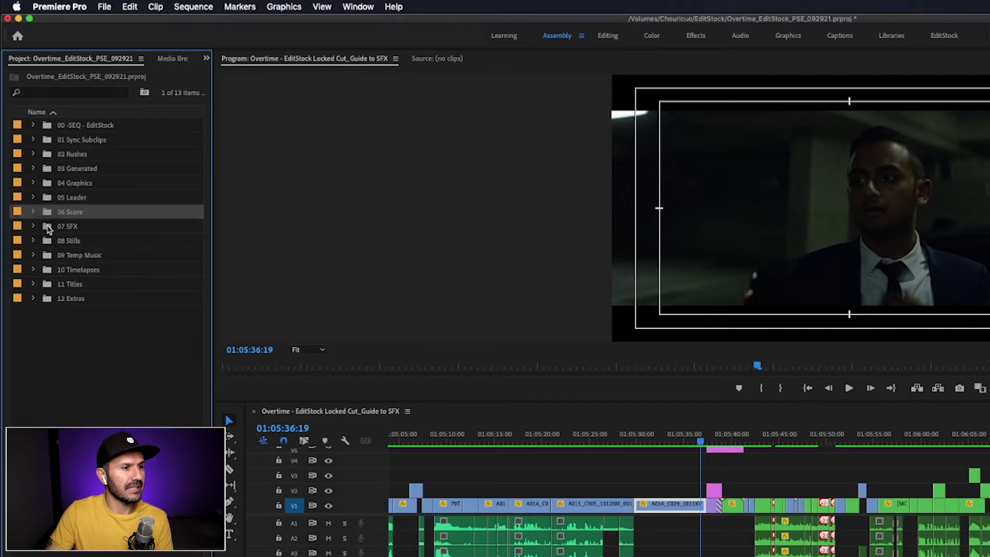
{"action": "left_click", "coordinate": [48, 229]}
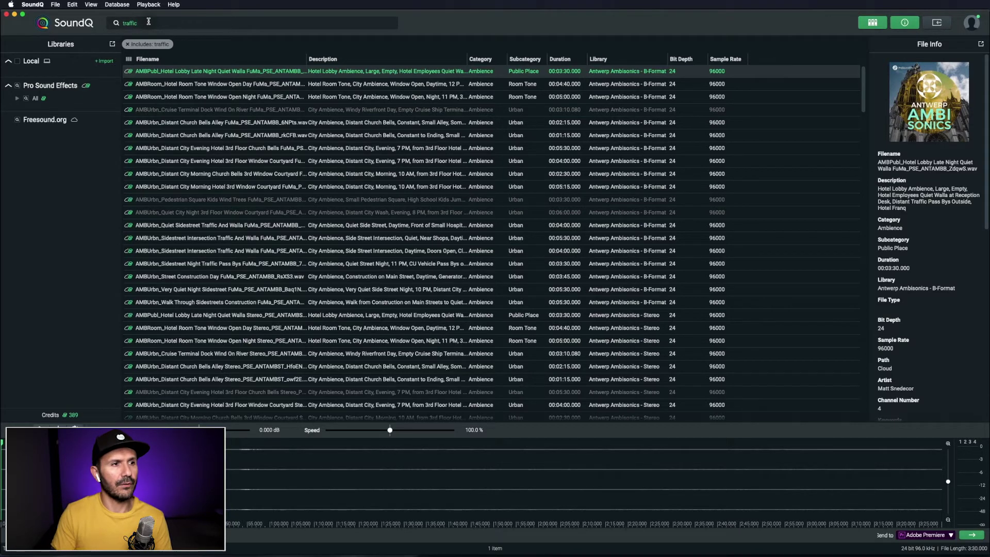
- In SoundQ, audition several recordings from the traffic search results, including tunnel traffic, freeway trucks and City Milano traffic
{"action": "left_click", "coordinate": [193, 353]}
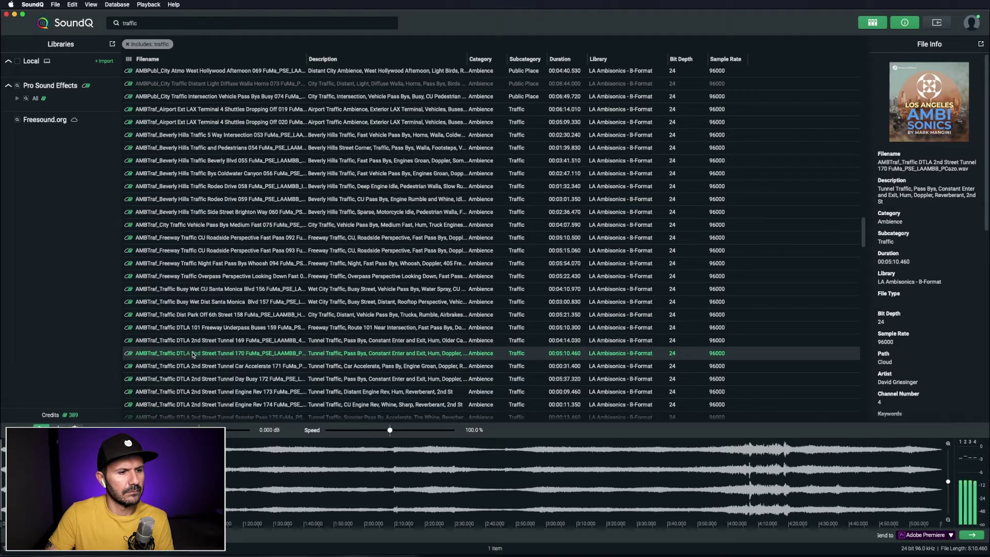
{"action": "scroll", "coordinate": [193, 355], "scroll_direction": "down", "scroll_amount": 5}
{"action": "left_click", "coordinate": [198, 354]}
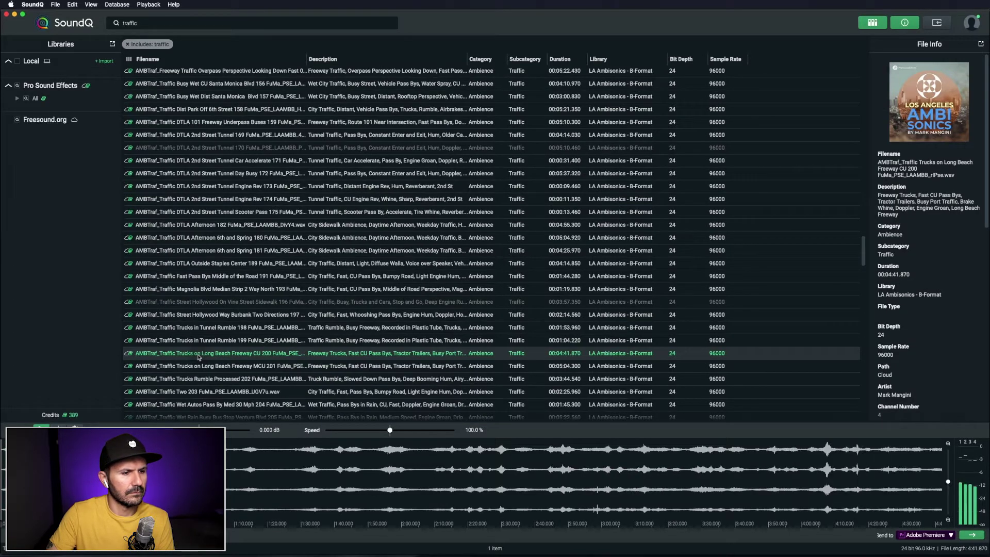
{"action": "scroll", "coordinate": [198, 357], "scroll_direction": "down", "scroll_amount": 10}
{"action": "left_click", "coordinate": [201, 378]}
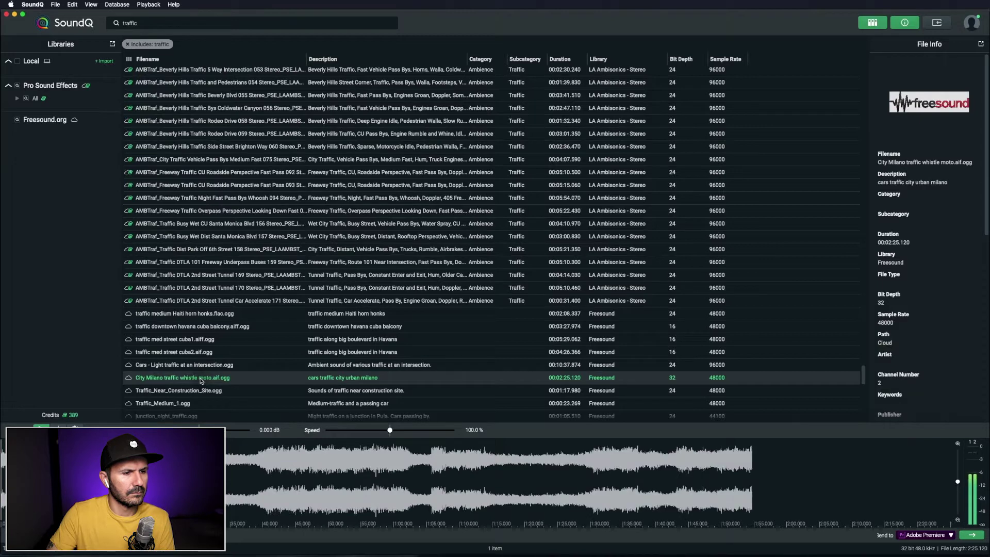
- Search the sound library for "wolf" and audition two of the Wolf Attacks Aggressive Growls Snarls recordings
{"action": "left_click", "coordinate": [139, 22]}
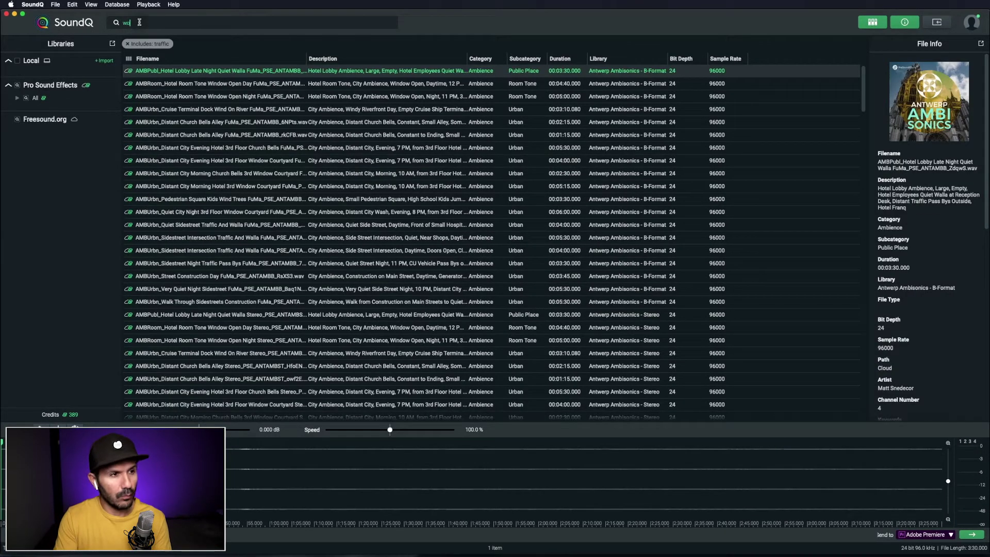
{"action": "type", "text": "wolf"}
{"action": "key", "text": "Return"}
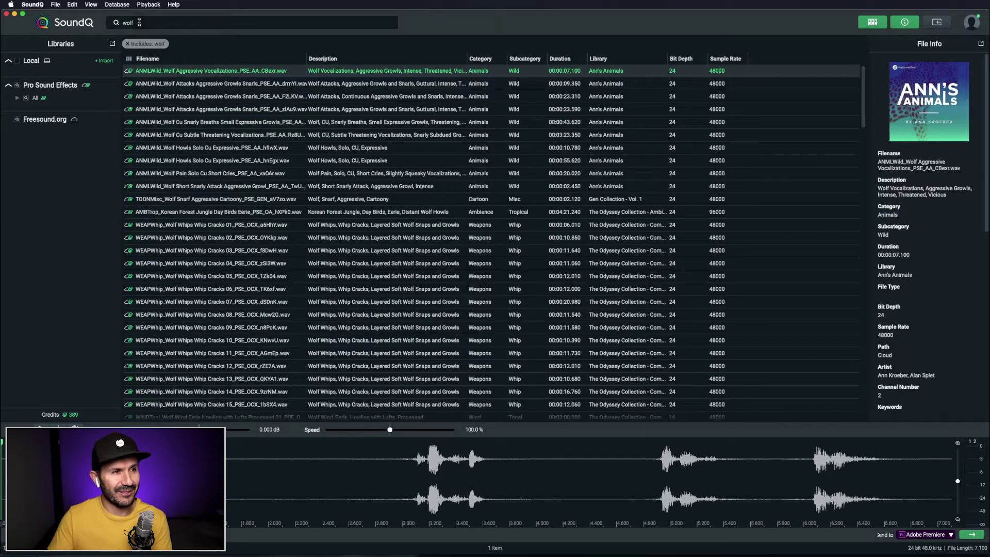
{"action": "left_click", "coordinate": [208, 87]}
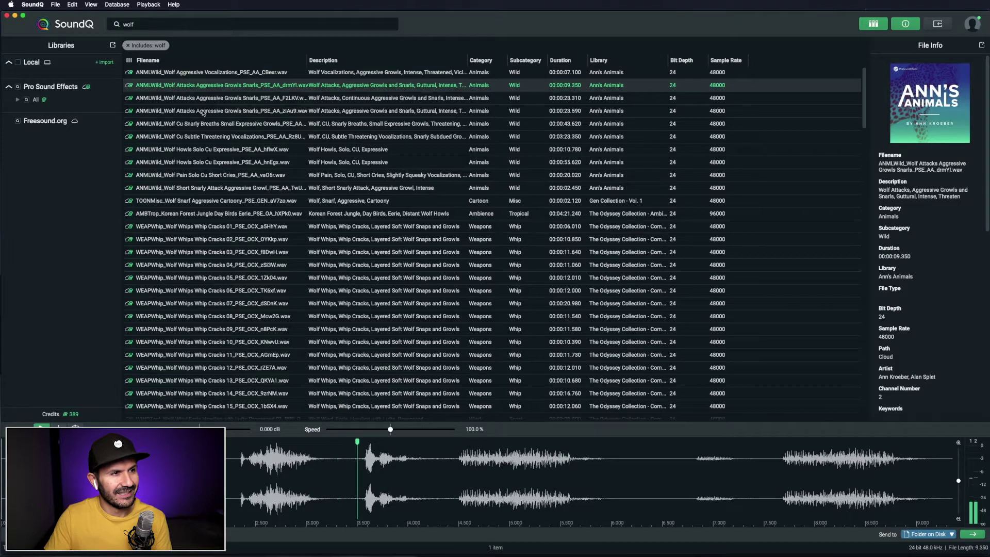
{"action": "left_click", "coordinate": [203, 111]}
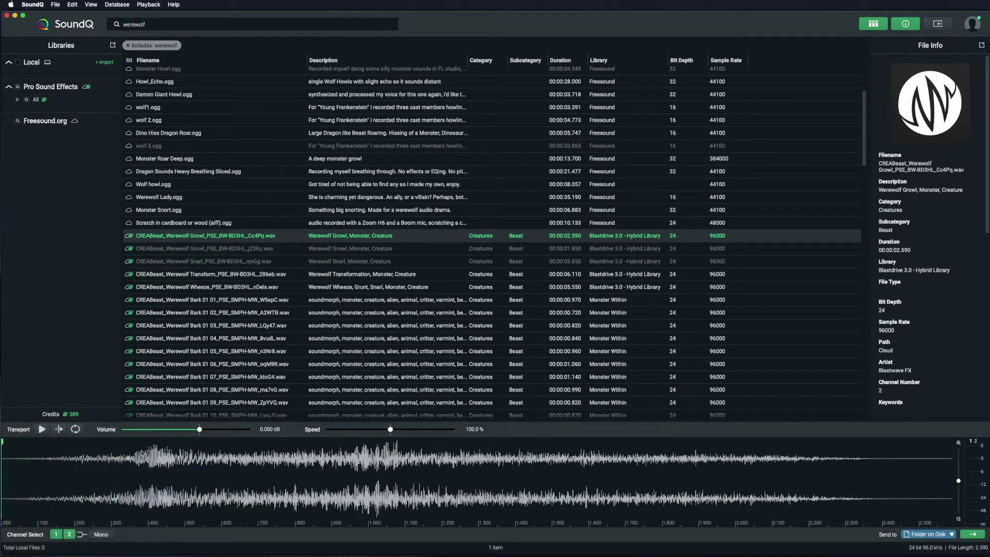
- Select a section of about 1.5 seconds in the Werewolf Growl waveform and play it
{"action": "left_click_drag", "start_coordinate": [136, 458], "coordinate": [686, 463]}
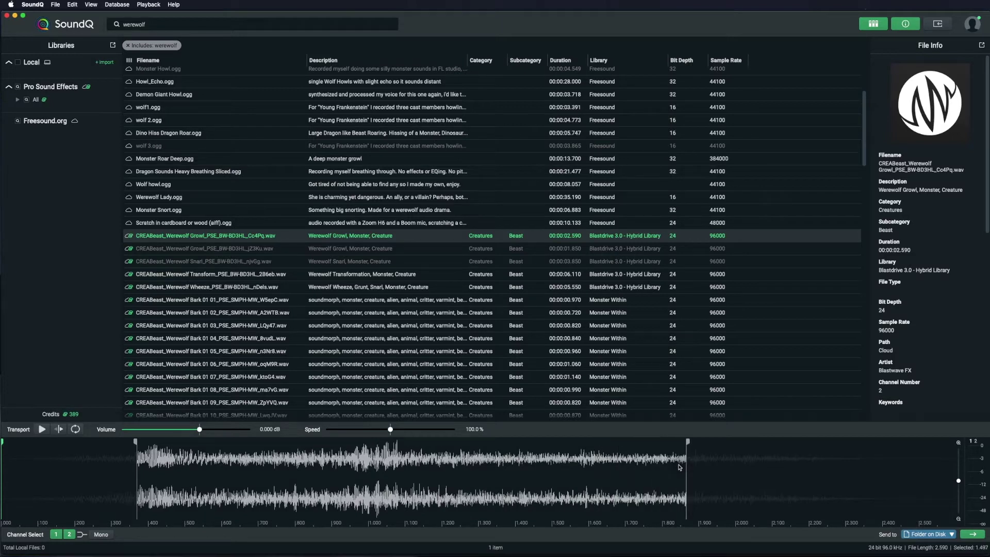
{"action": "key", "text": "space"}
- Shape the selected growl section with a long fade-in and fade-out, and preview it at about 68.7 % speed
{"action": "left_click_drag", "start_coordinate": [181, 443], "coordinate": [384, 442]}
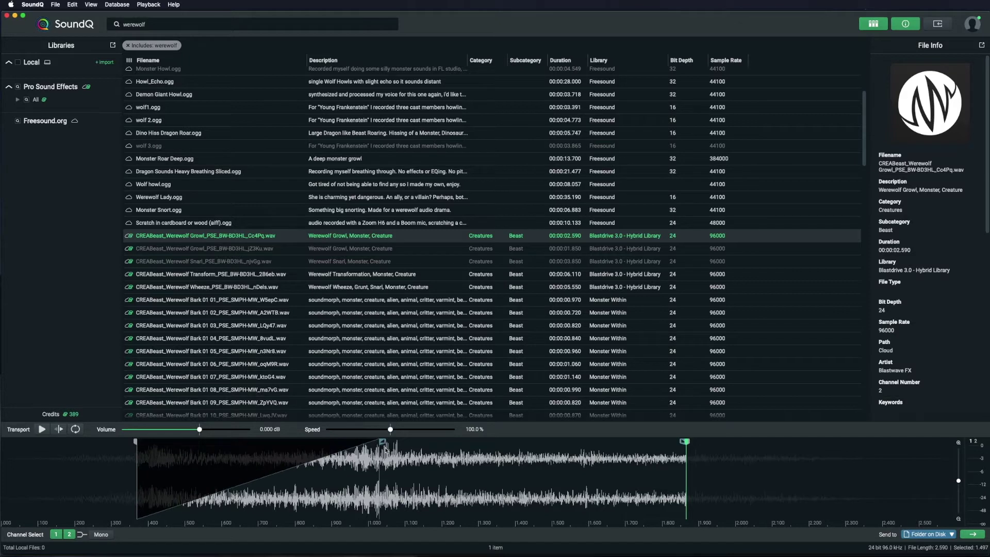
{"action": "left_click_drag", "start_coordinate": [550, 452], "coordinate": [429, 452]}
{"action": "key", "text": "space"}
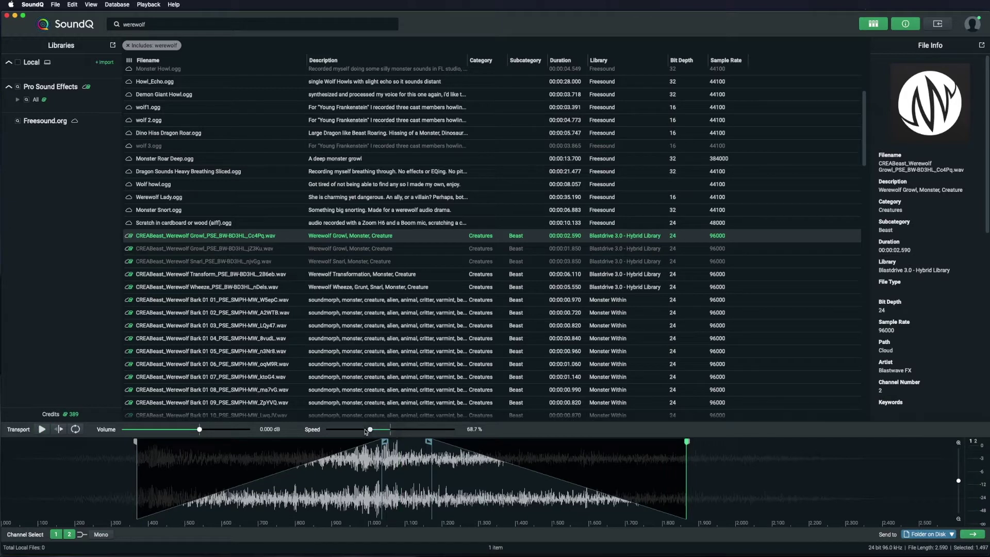
{"action": "key", "text": "space"}
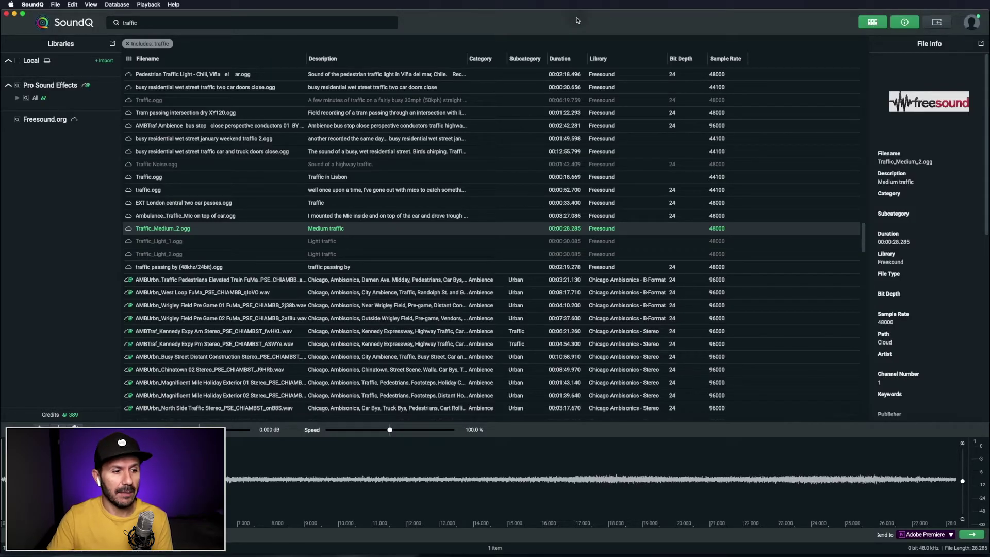
- Audition Traffic_Medium_2.ogg and send it to the Adobe Premiere timeline
{"action": "key", "text": "space"}
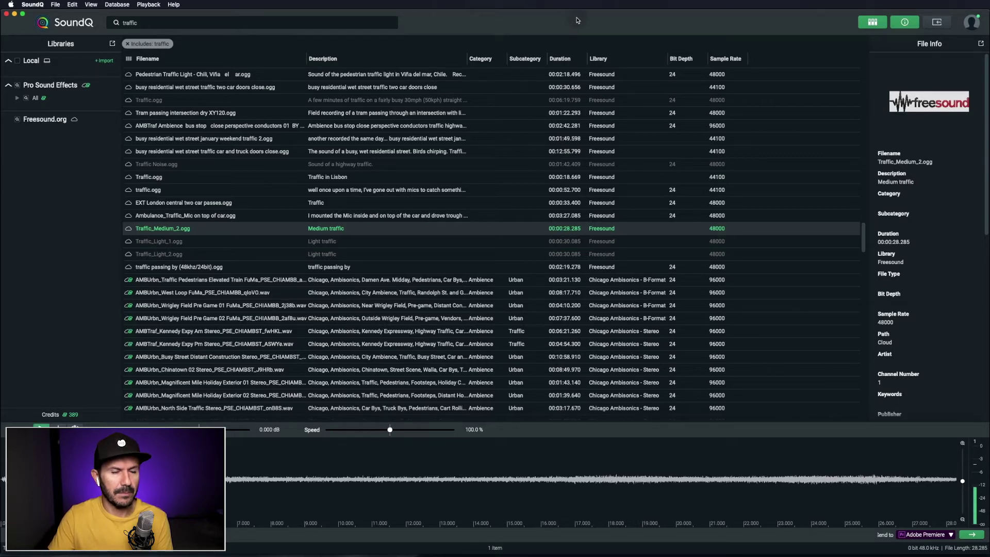
{"action": "key", "text": "space"}
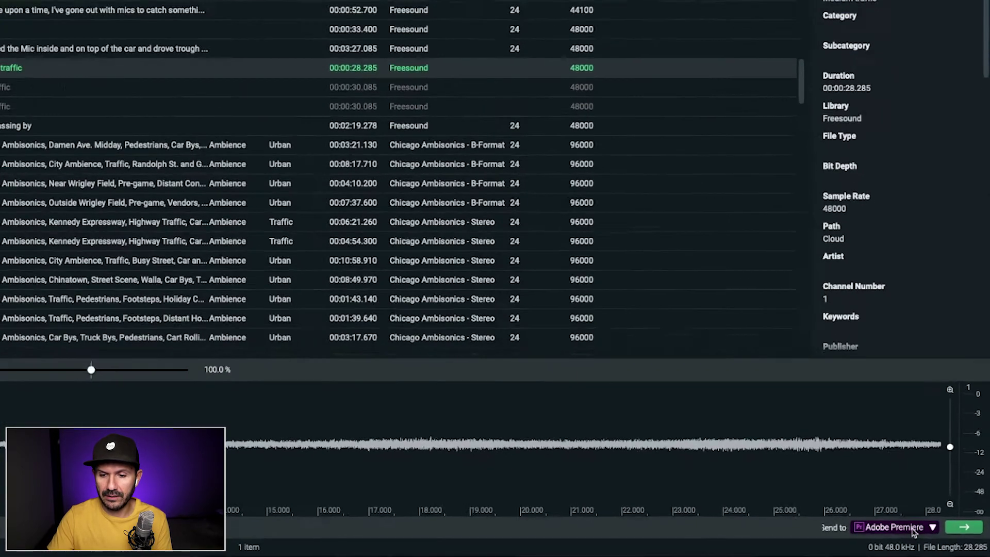
{"action": "left_click", "coordinate": [936, 535]}
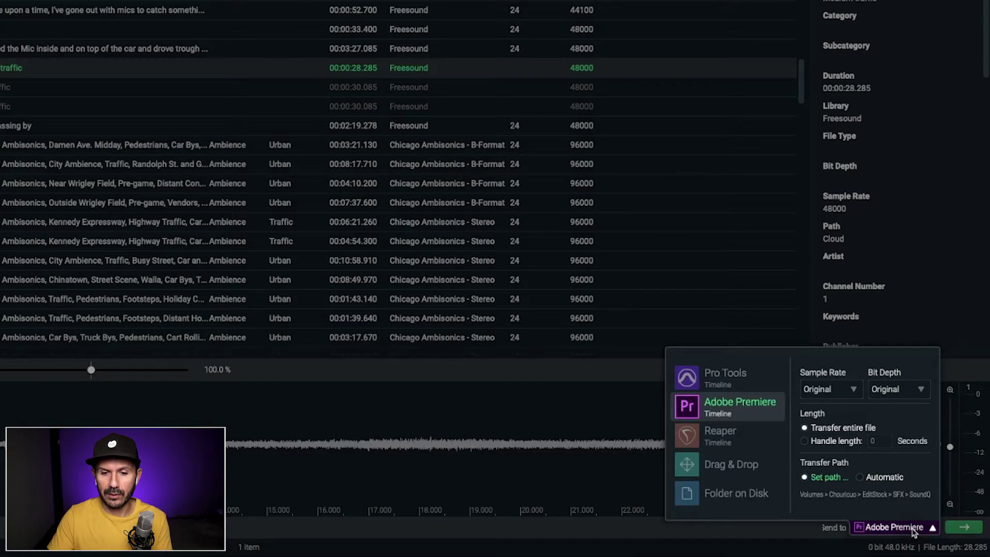
{"action": "left_click", "coordinate": [913, 531]}
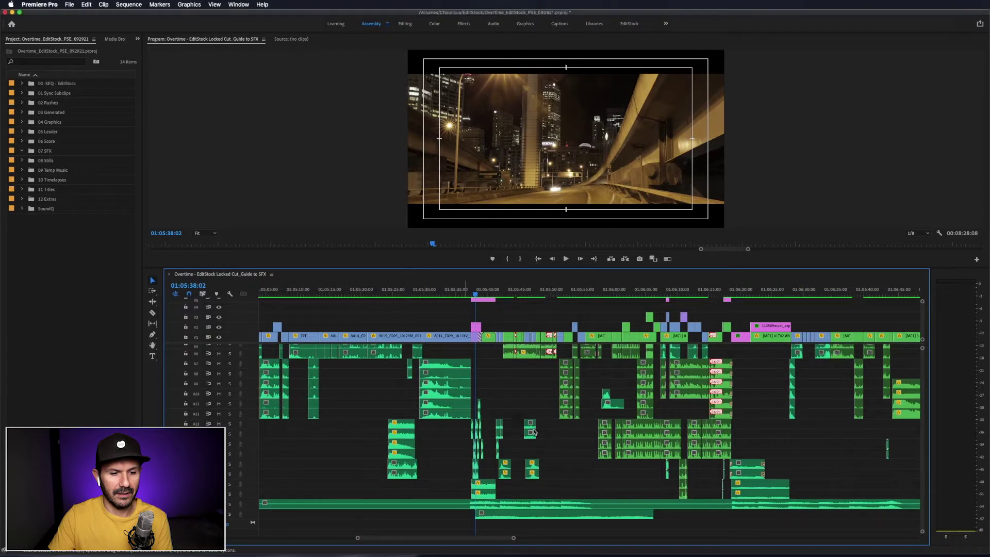
- In Premiere Pro, solo the audio track holding the new traffic clip and play the sequence from 01:05:38:02
{"action": "left_click", "coordinate": [507, 517]}
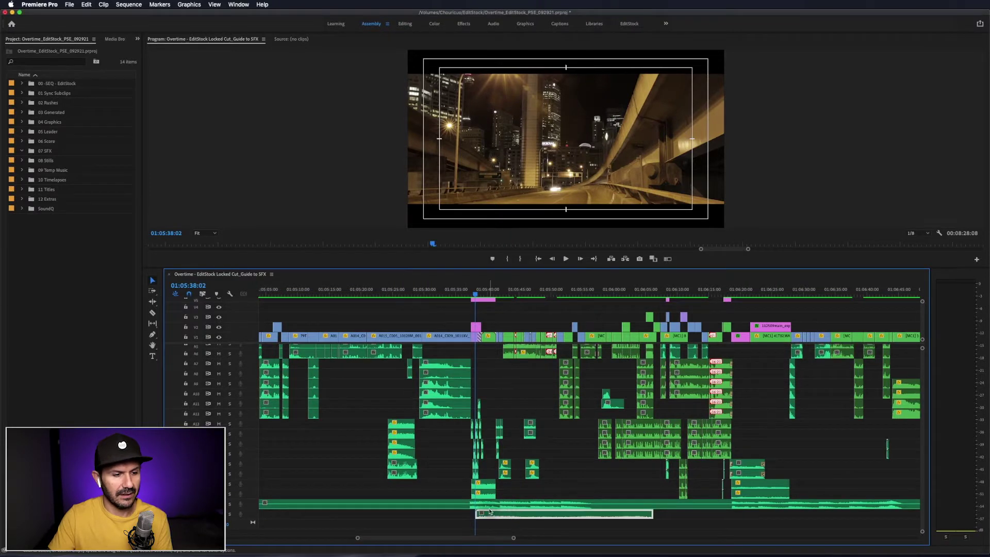
{"action": "left_click", "coordinate": [231, 515]}
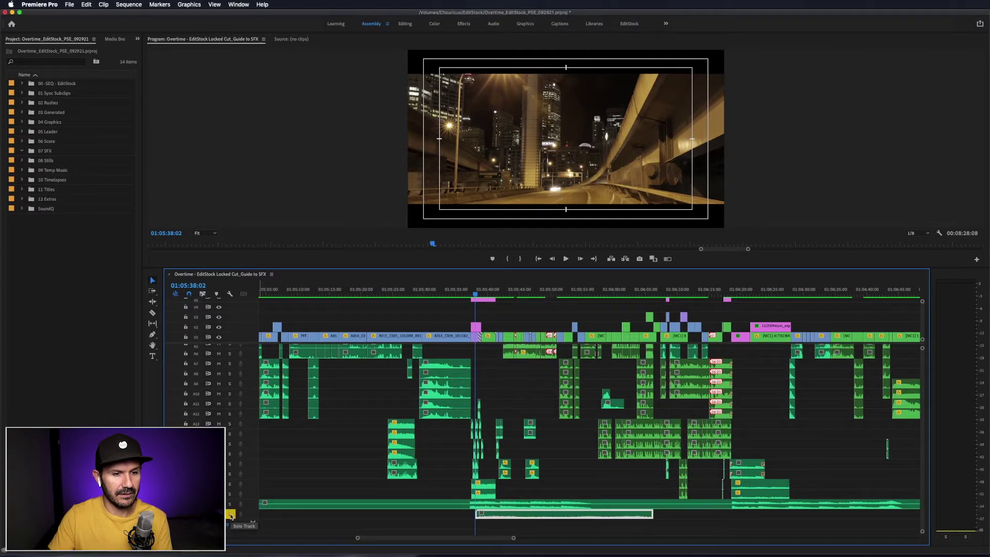
{"action": "key", "text": "space"}
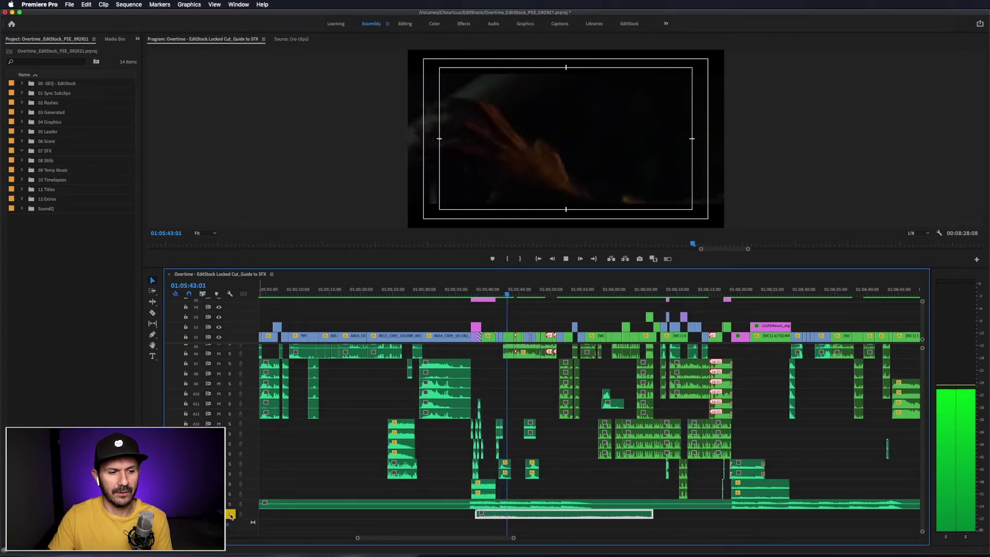
{"action": "key", "text": "space"}
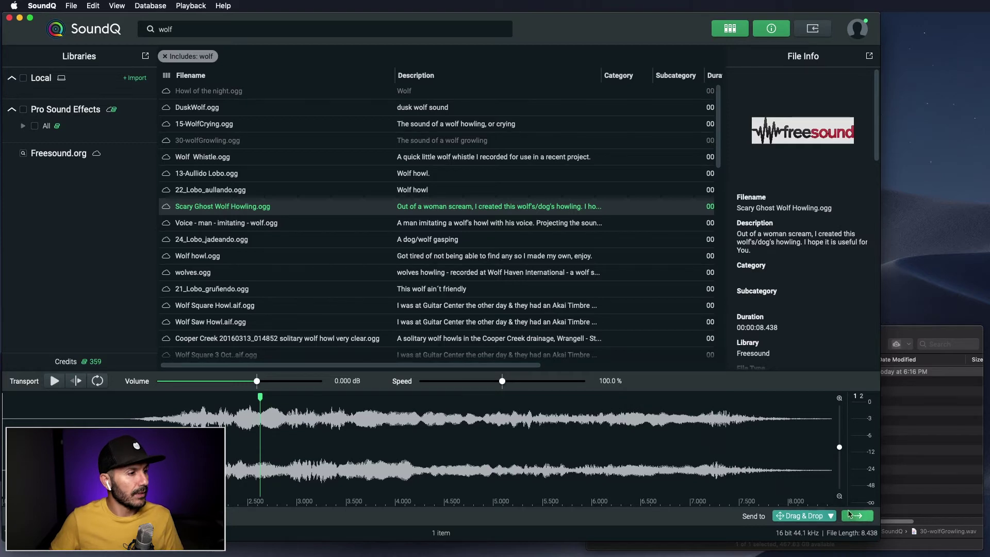
- In SoundQ, prepare Scary Ghost Wolf Howling.ogg for Drag & Drop transfer and drop it into the SoundQ folder in Finder
{"action": "left_click", "coordinate": [856, 515]}
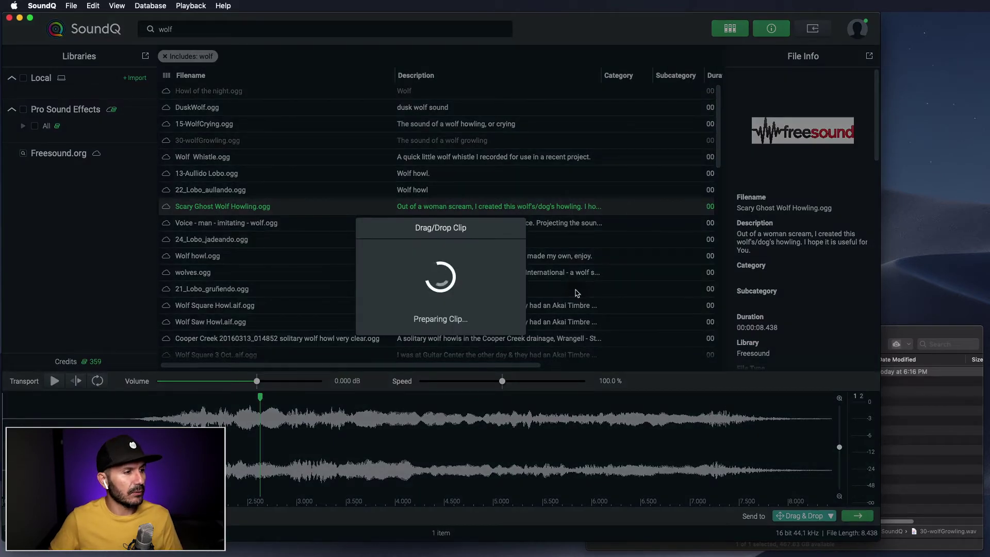
{"action": "left_click_drag", "start_coordinate": [443, 286], "coordinate": [870, 431]}
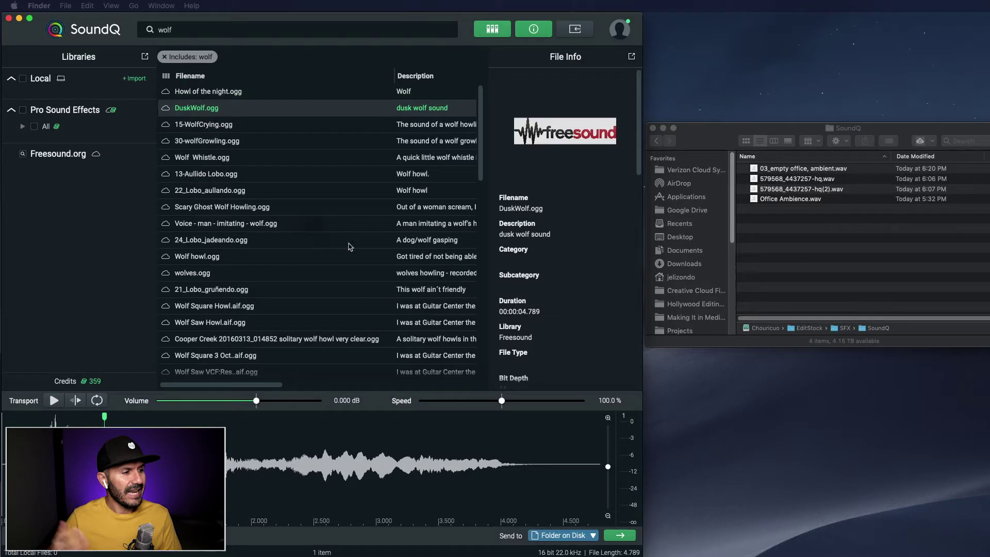
- Send DuskWolf.ogg to the folder on disk
{"action": "left_click", "coordinate": [622, 537]}
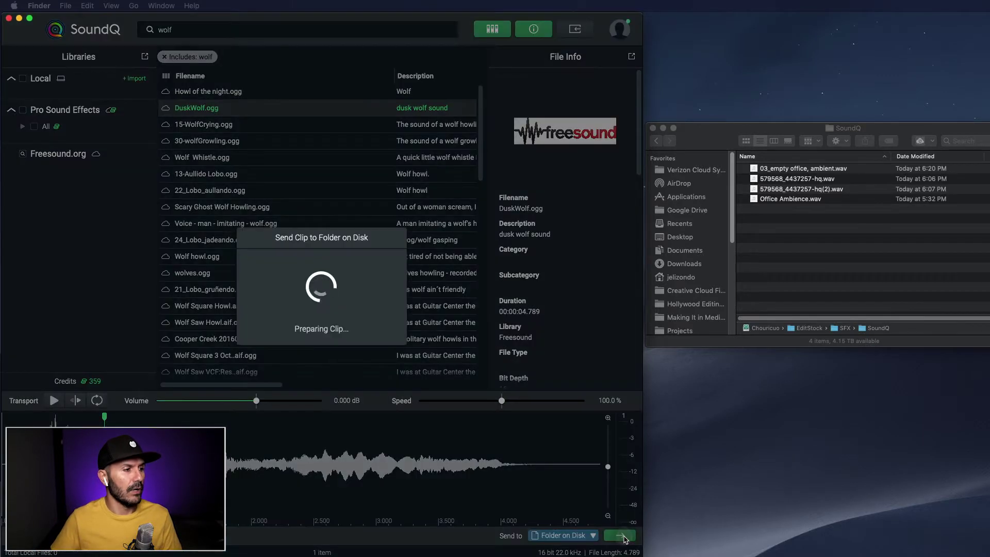
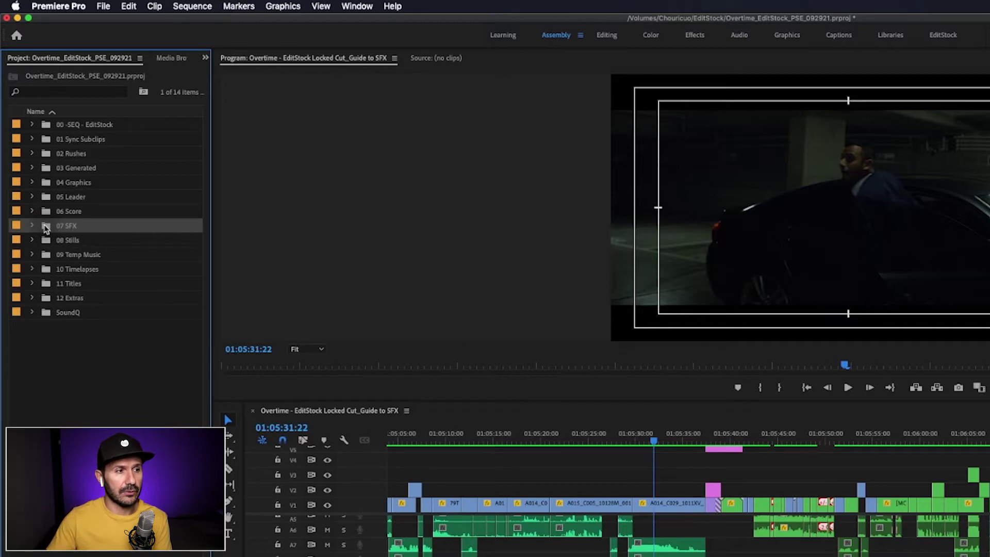
- In Premiere Pro, create two bins named Animals and Traffic inside the 07 SFX bin, and collapse 07 SFX
{"action": "right_click", "coordinate": [38, 231]}
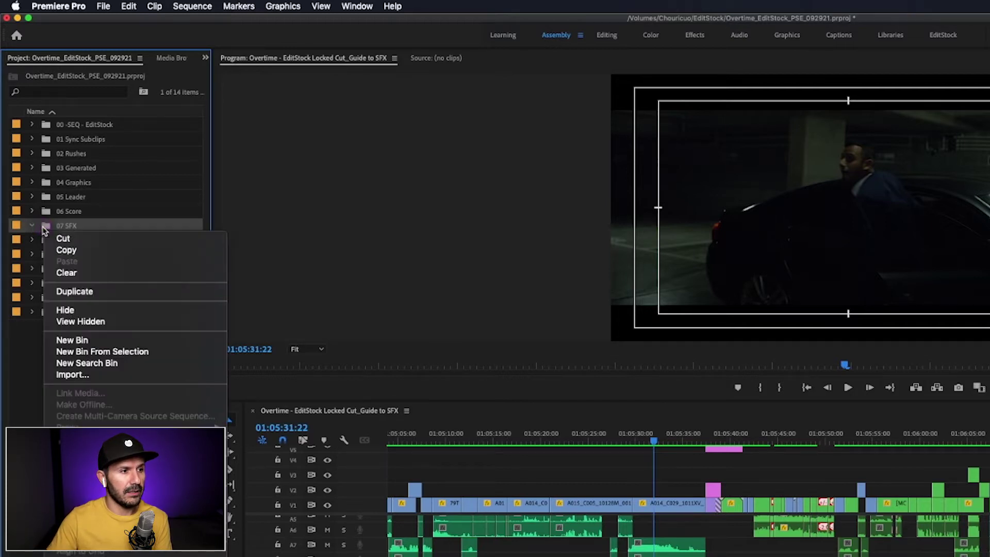
{"action": "left_click", "coordinate": [80, 341]}
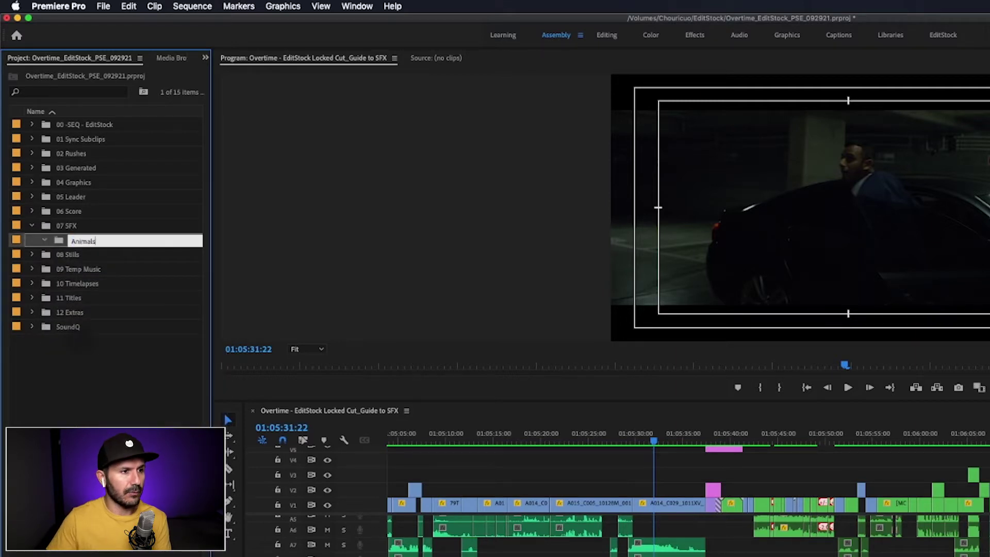
{"action": "left_click", "coordinate": [61, 242]}
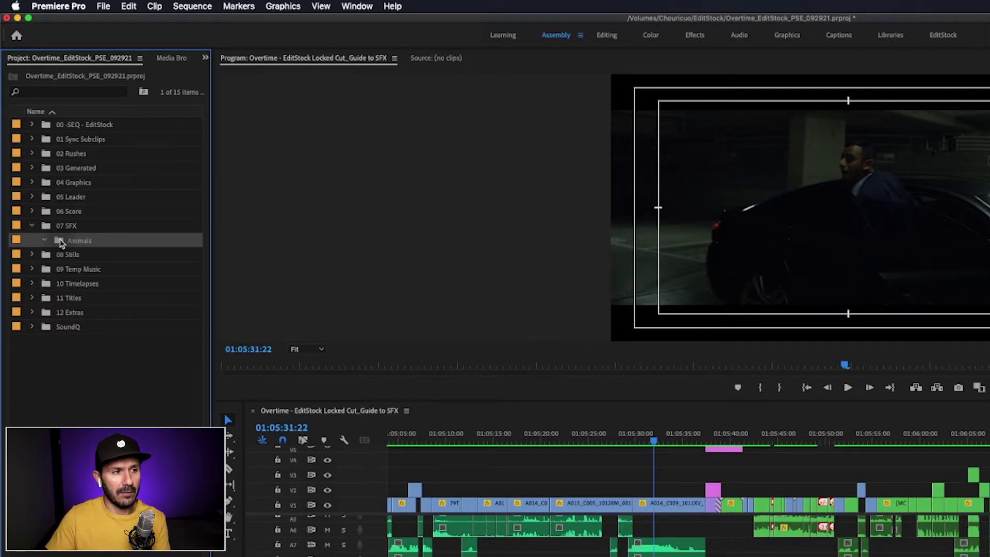
{"action": "left_click", "coordinate": [47, 228]}
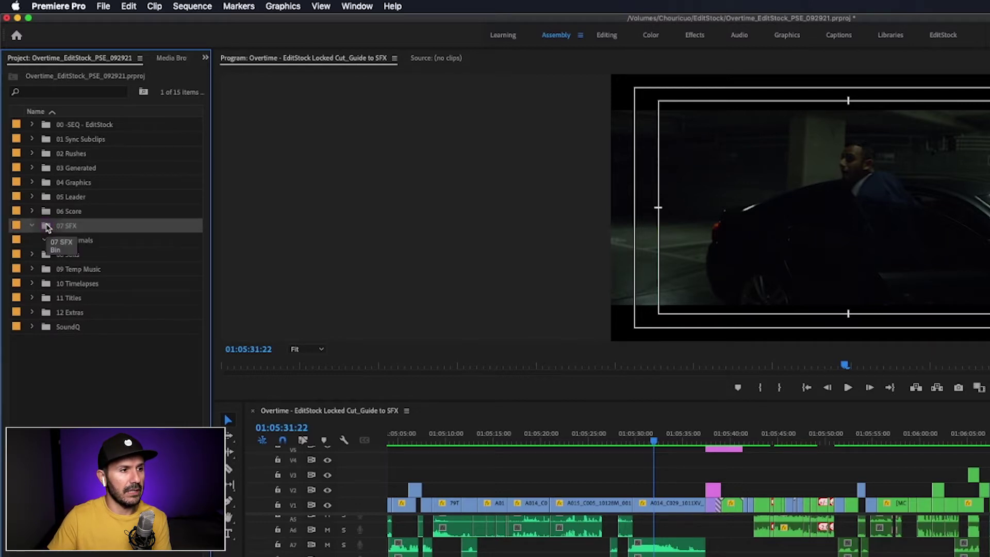
{"action": "right_click", "coordinate": [46, 228]}
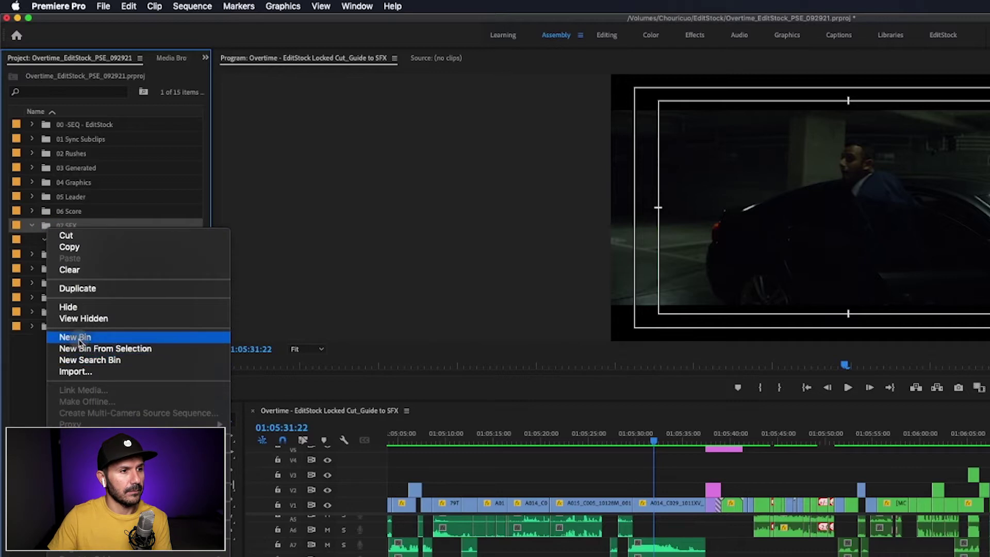
{"action": "left_click", "coordinate": [78, 337]}
{"action": "type", "text": "Traffic"}
{"action": "left_click", "coordinate": [32, 226]}
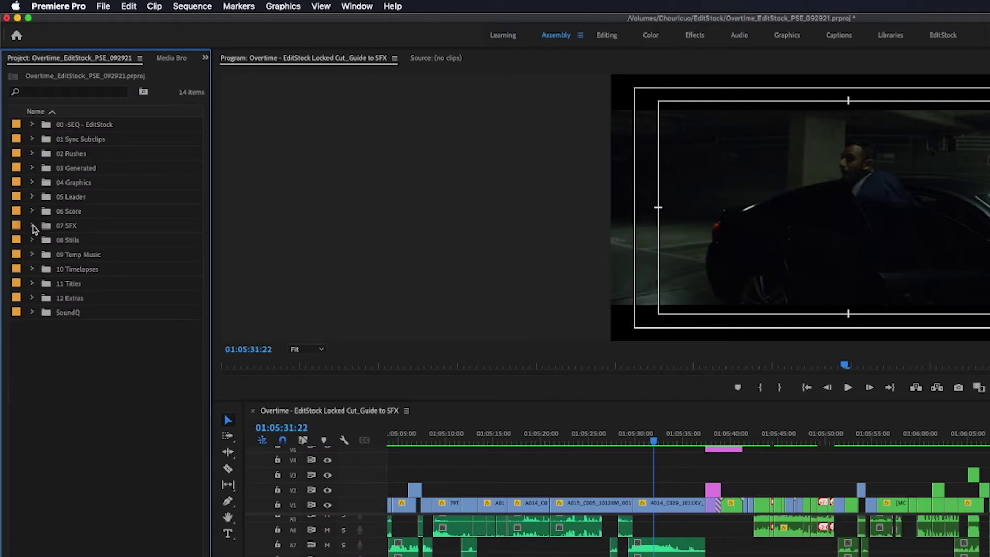
- Expand the 07 SFX bin and look through the contents of its Animals, Office and Traffic bins
{"action": "left_click", "coordinate": [32, 226]}
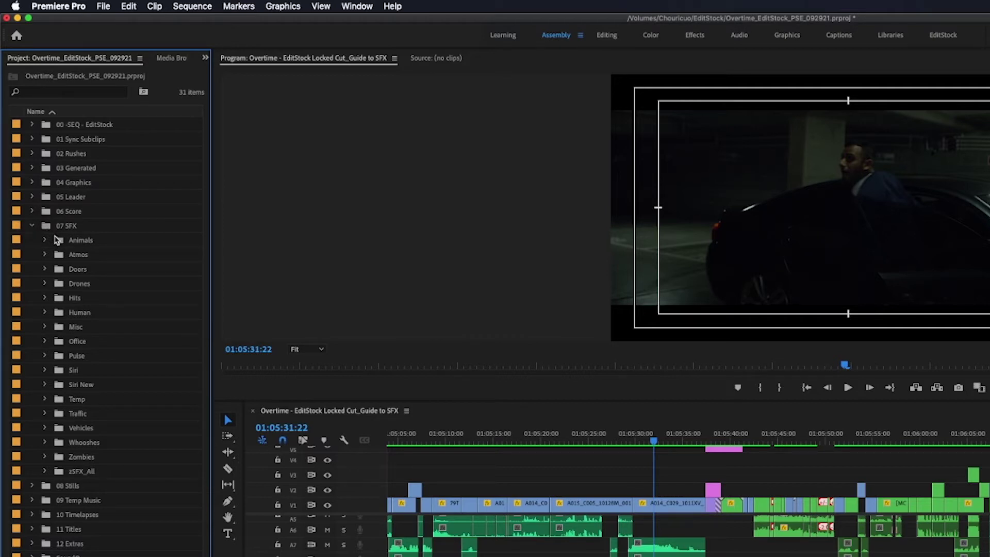
{"action": "left_click", "coordinate": [45, 241]}
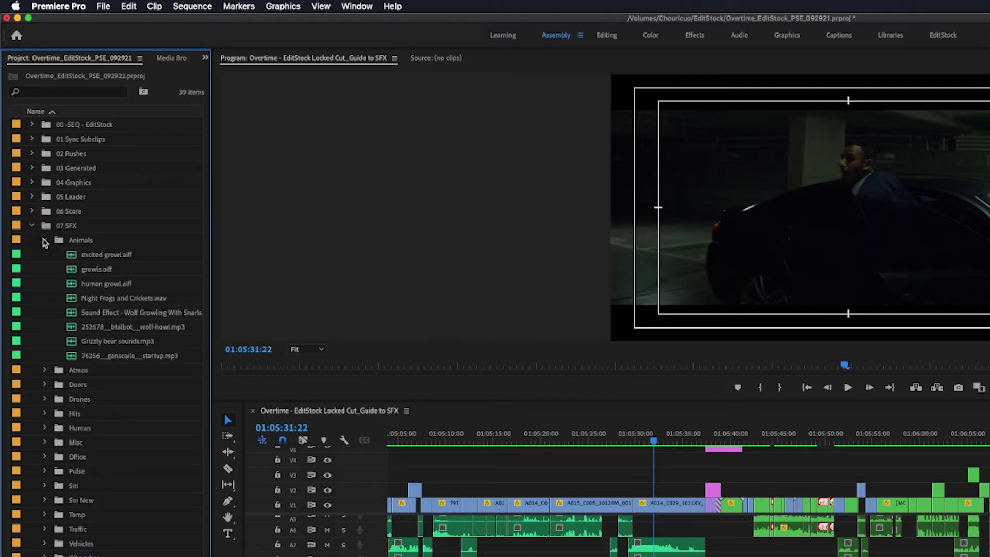
{"action": "left_click", "coordinate": [44, 241]}
{"action": "left_click", "coordinate": [44, 341]}
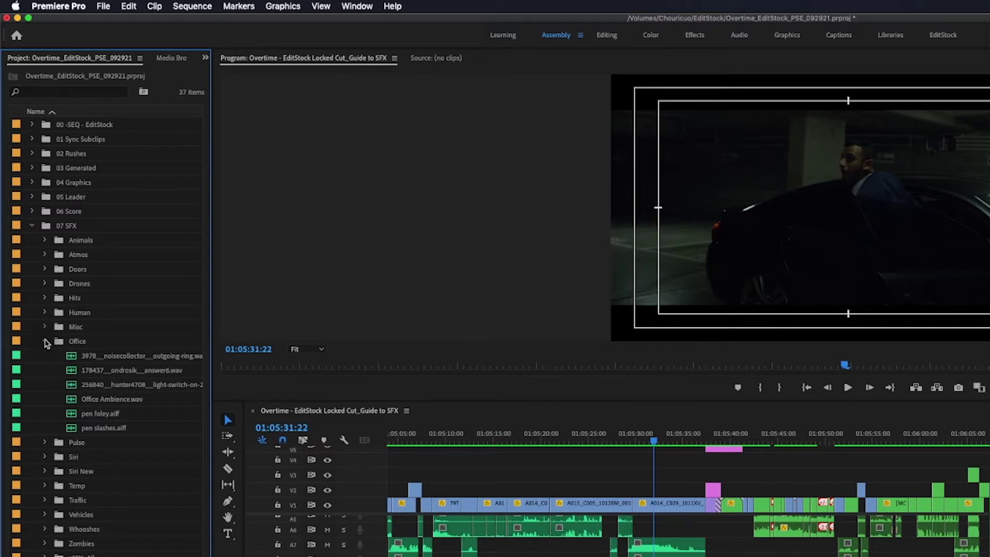
{"action": "left_click", "coordinate": [45, 341]}
{"action": "left_click", "coordinate": [44, 414]}
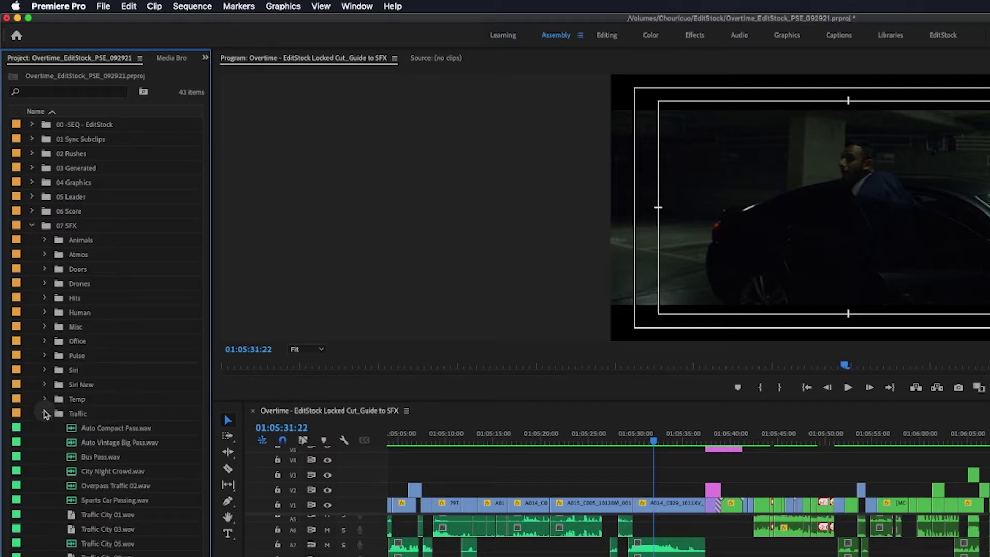
{"action": "left_click", "coordinate": [45, 413]}
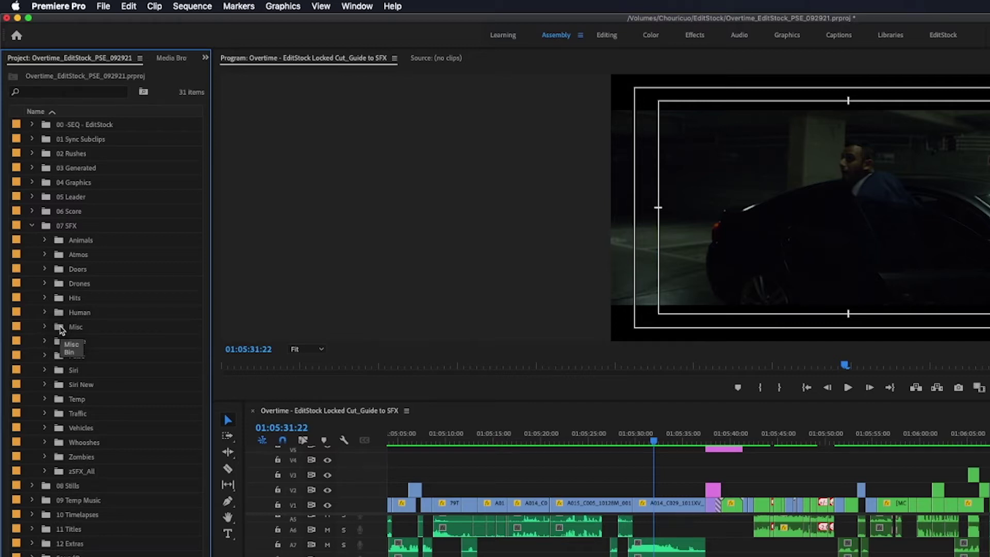
- Examine the sound files and sub-bins gathered in the zSFX_All bin, and collapse it
{"action": "left_click", "coordinate": [45, 471]}
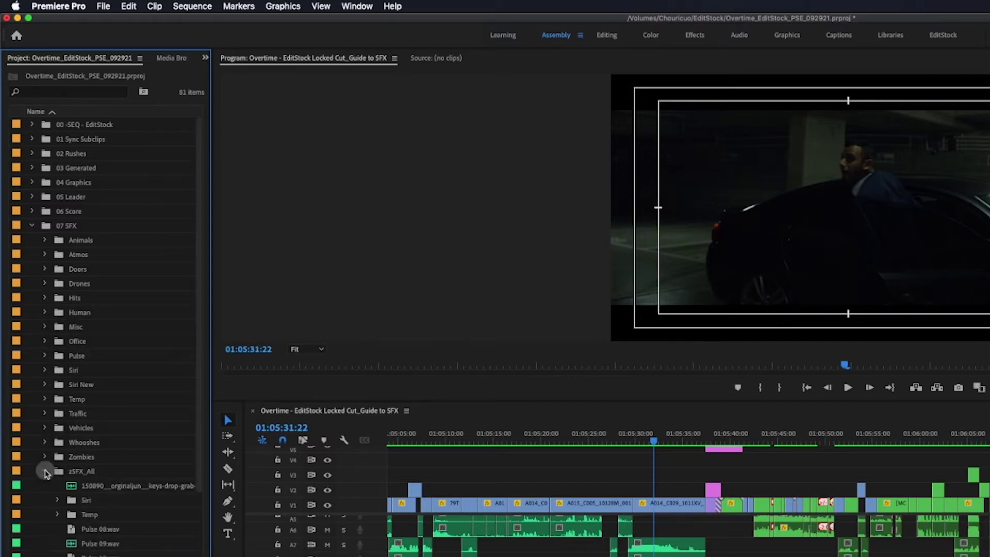
{"action": "scroll", "coordinate": [72, 472], "scroll_direction": "down", "scroll_amount": 4}
{"action": "scroll", "coordinate": [71, 471], "scroll_direction": "down", "scroll_amount": 2}
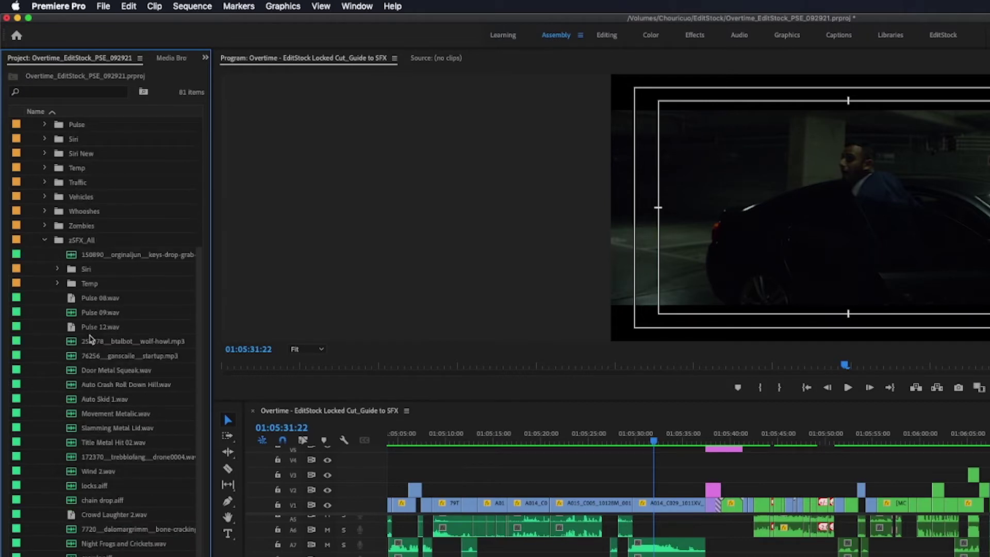
{"action": "scroll", "coordinate": [93, 366], "scroll_direction": "down", "scroll_amount": 2}
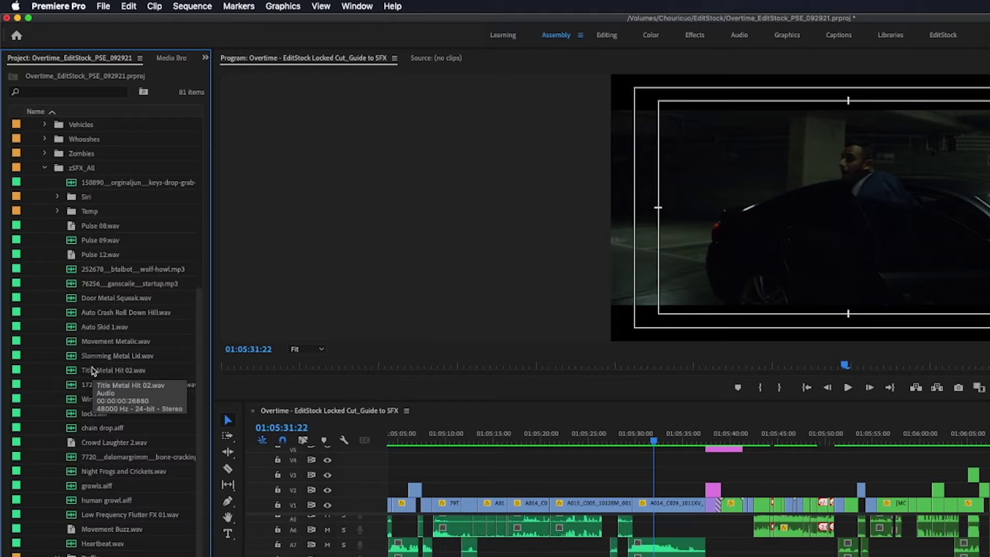
{"action": "scroll", "coordinate": [85, 387], "scroll_direction": "down", "scroll_amount": 4}
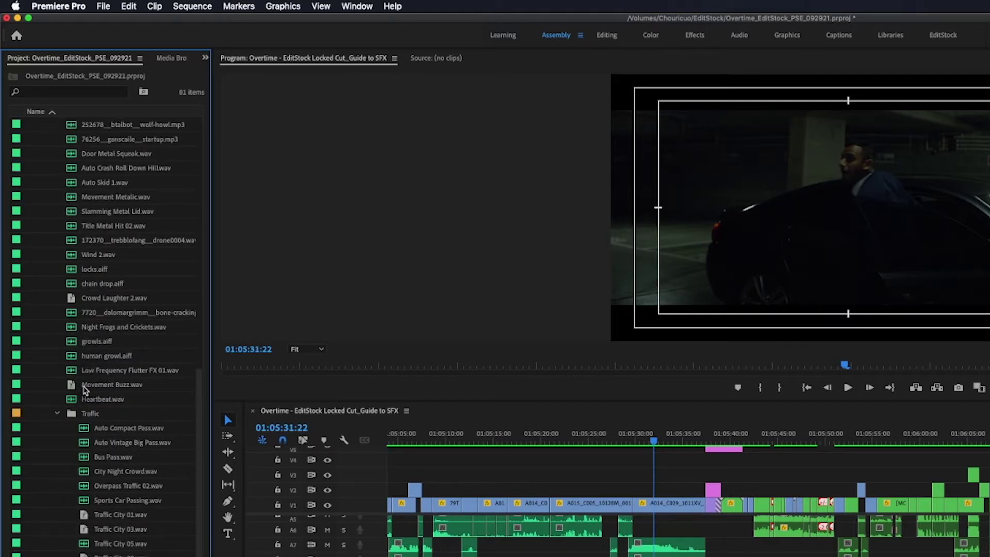
{"action": "scroll", "coordinate": [85, 388], "scroll_direction": "up", "scroll_amount": 3}
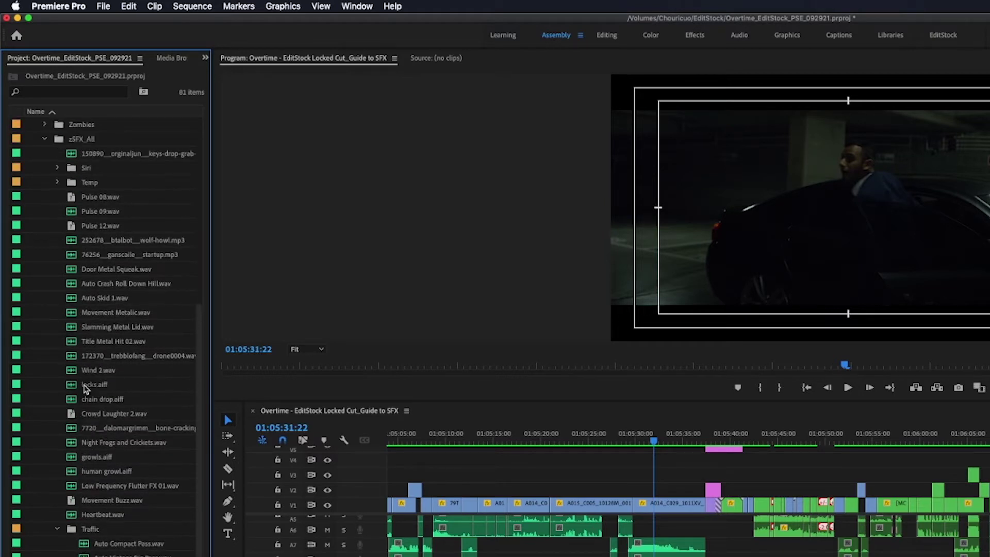
{"action": "scroll", "coordinate": [85, 388], "scroll_direction": "up", "scroll_amount": 1}
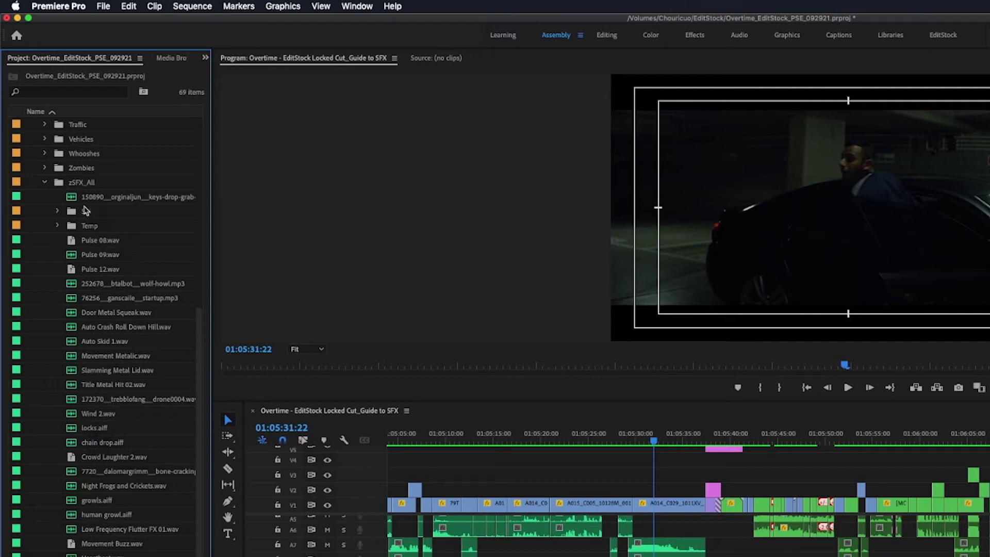
{"action": "left_click", "coordinate": [44, 182]}
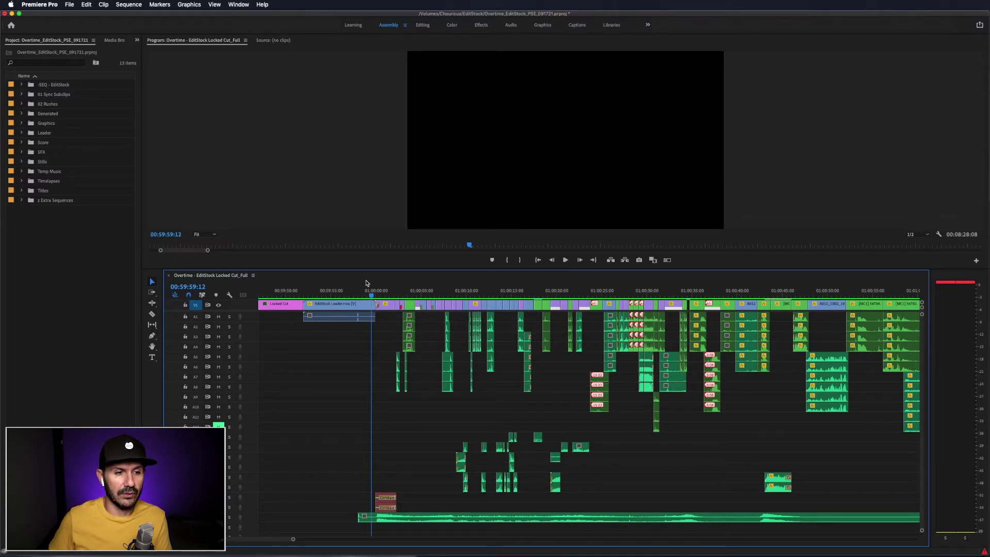
- Play the full locked cut's opening from 00:59:59:12 and replay the pen shots from 01:00:08:23
{"action": "key", "text": "space"}
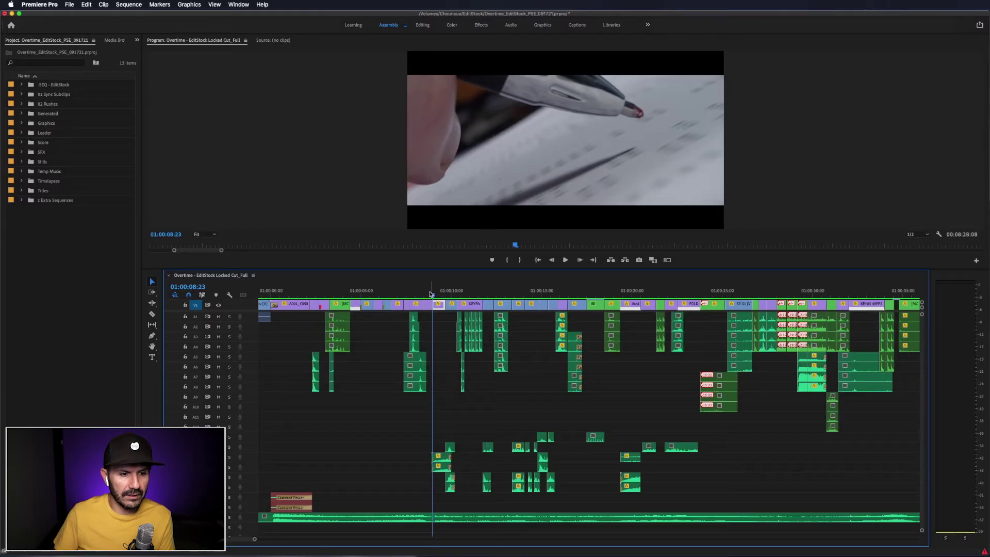
{"action": "key", "text": "="}
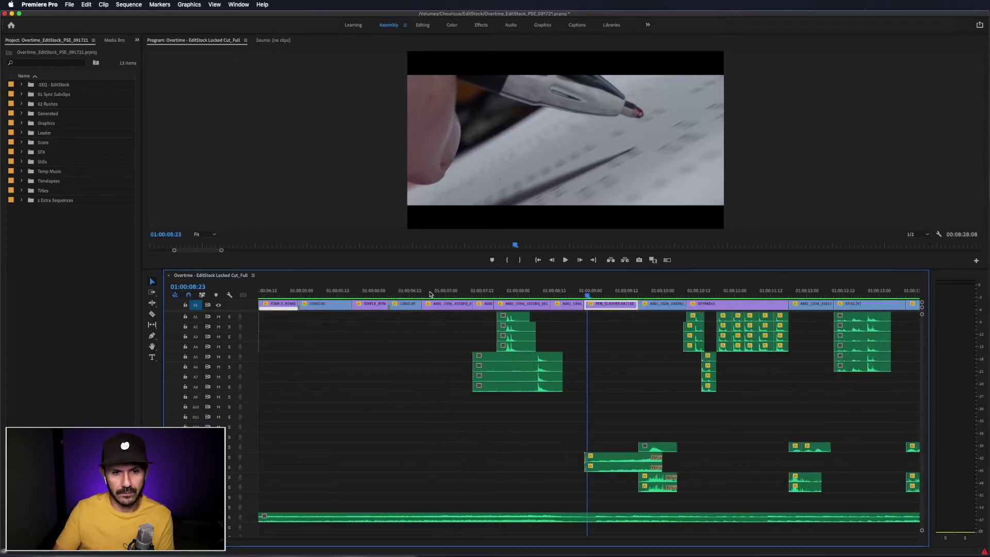
{"action": "key", "text": "space"}
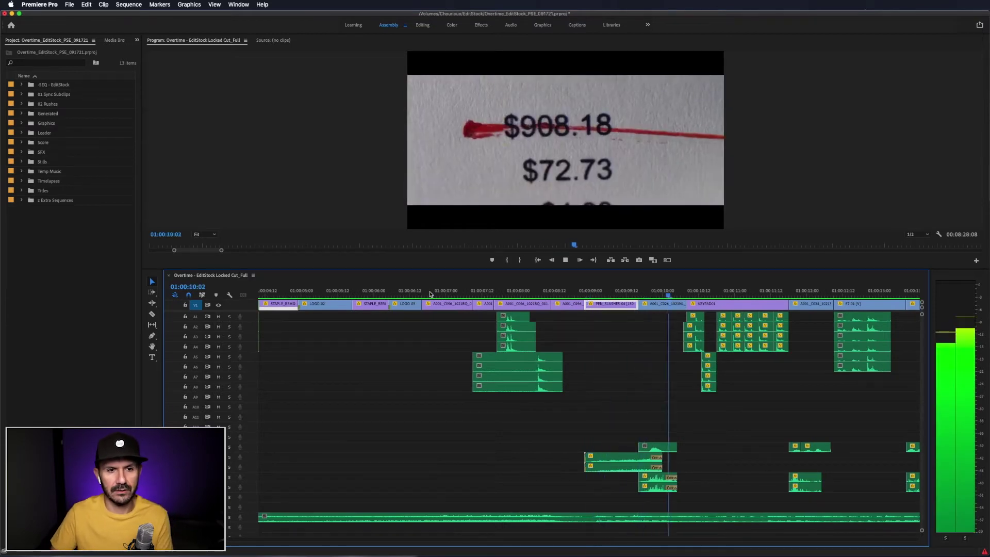
- Solo the uppermost effects track under the pen-stroke shots and listen to it from 01:00:09:16 and 01:00:09:11
{"action": "left_click", "coordinate": [637, 292]}
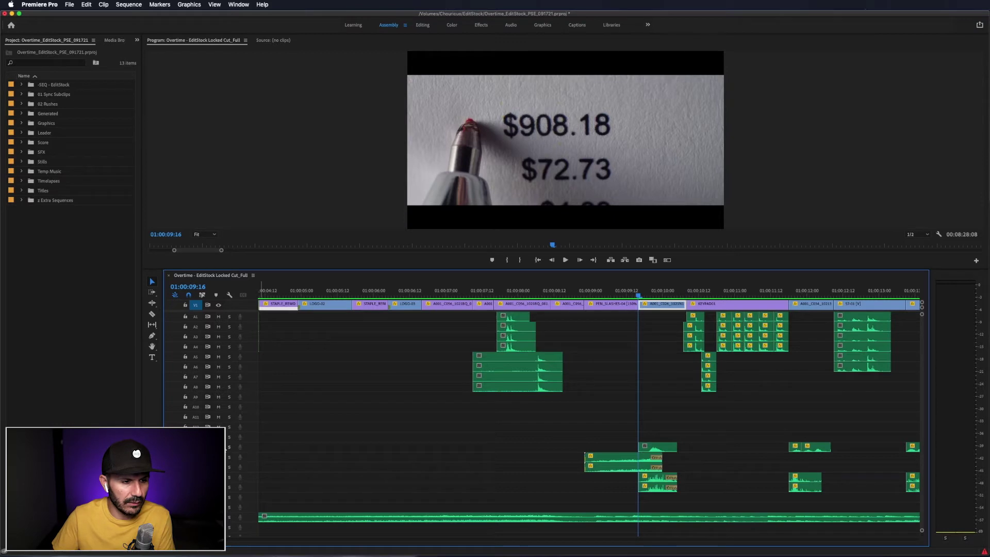
{"action": "left_click", "coordinate": [229, 447]}
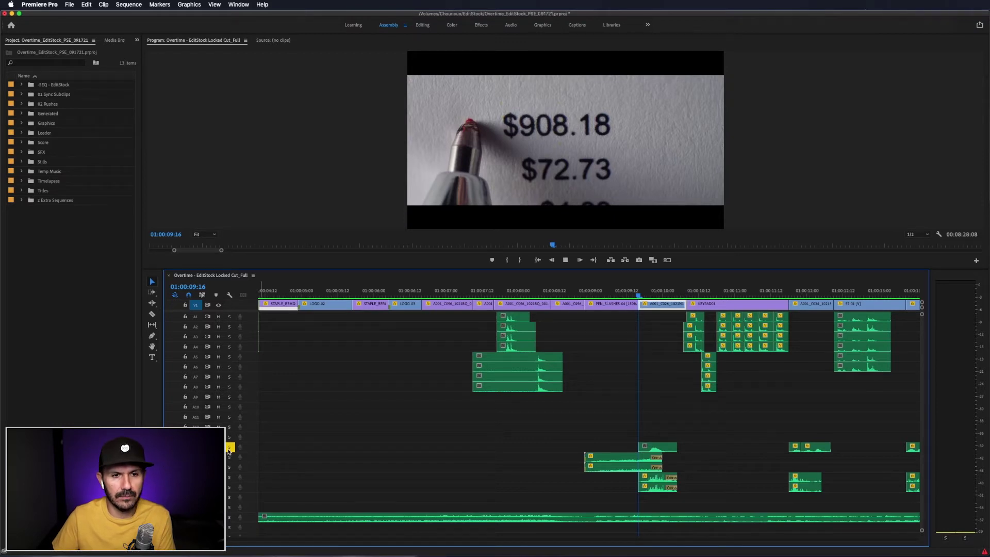
{"action": "key", "text": "space"}
{"action": "key", "text": "space"}
{"action": "left_click", "coordinate": [623, 291]}
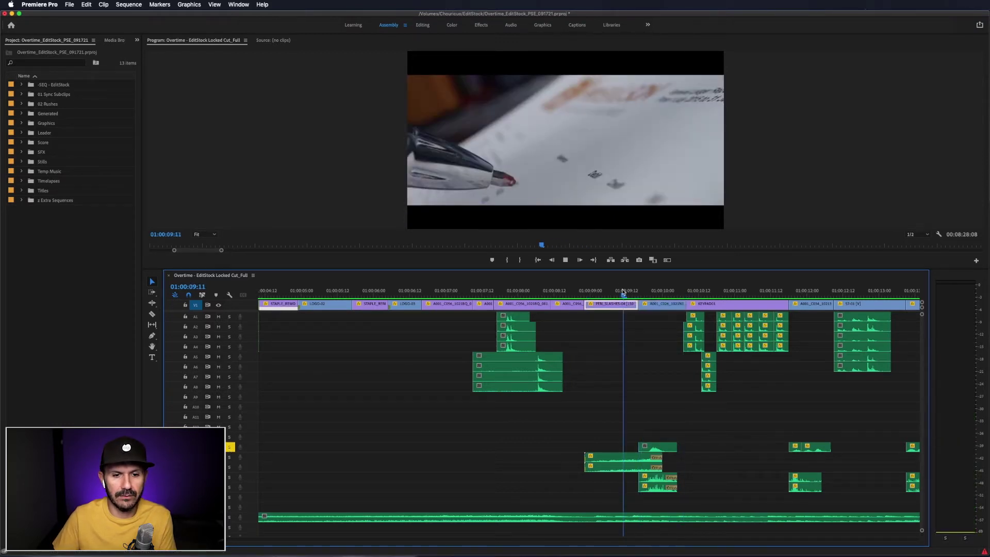
{"action": "key", "text": "space"}
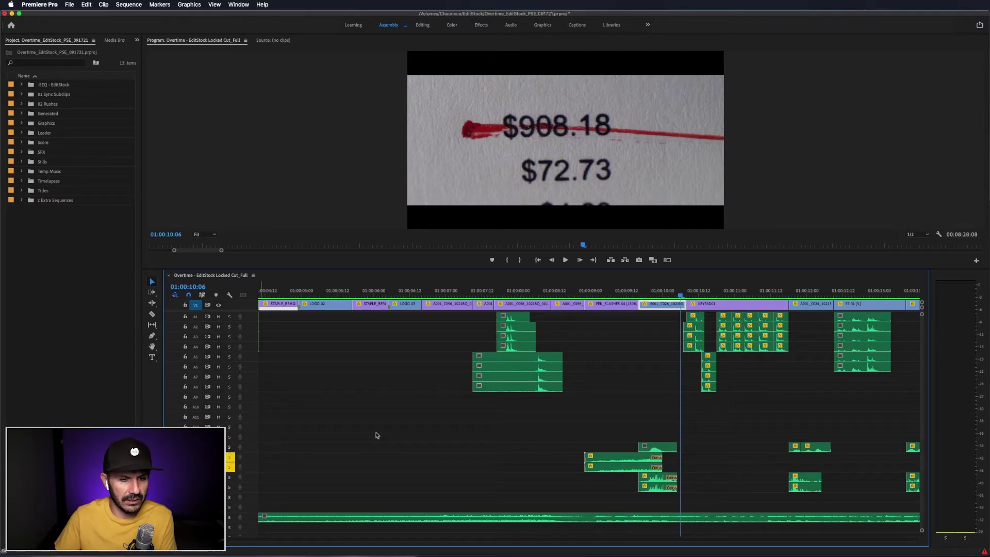
- Listen to the two soloed effects tracks with the longer pen sound from 01:00:08:19
{"action": "left_click", "coordinate": [576, 292]}
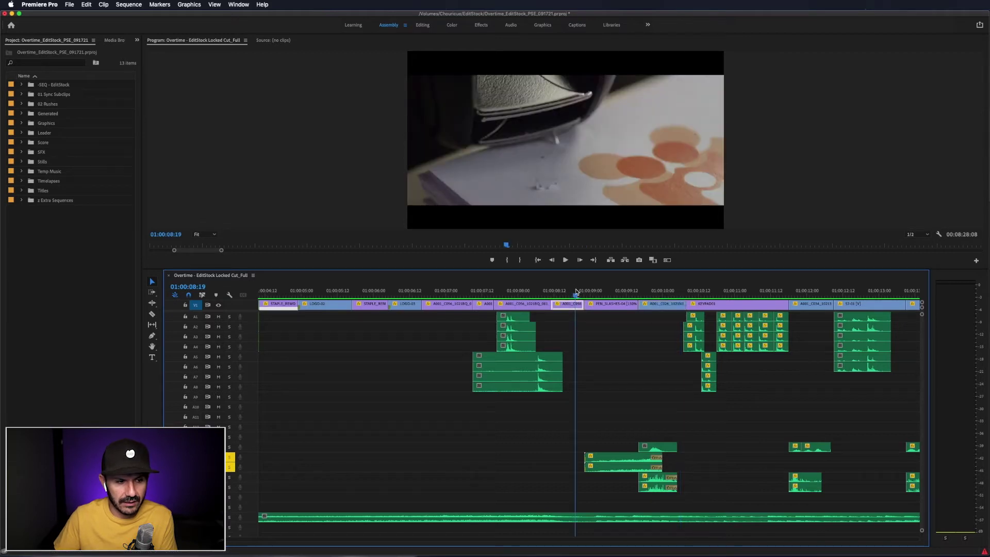
{"action": "key", "text": "space"}
{"action": "key", "text": "space"}
{"action": "key", "text": "space"}
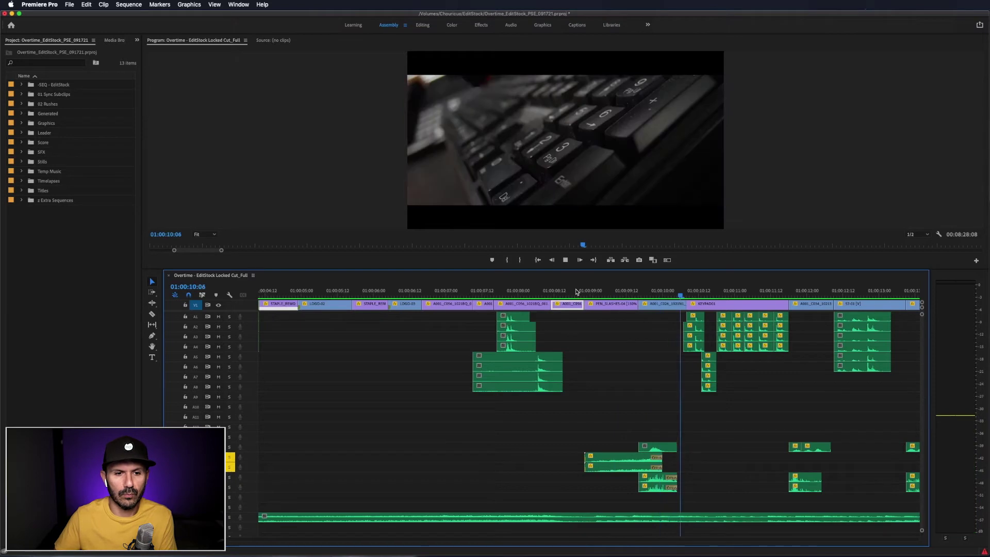
{"action": "key", "text": "space"}
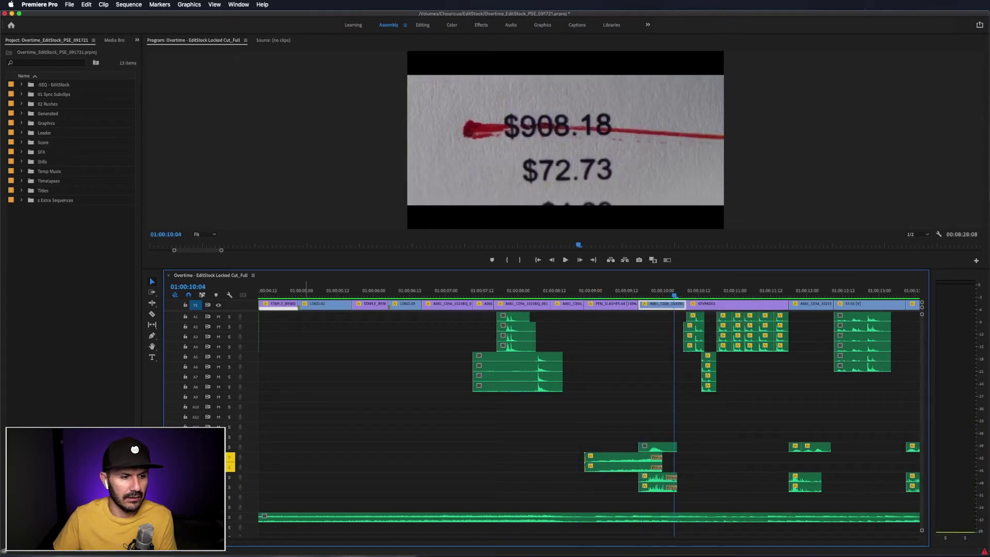
- Solo the lower pair of effects tracks under the $908.18 close-up and play through the pen stroke
{"action": "left_click", "coordinate": [229, 487]}
{"action": "left_click", "coordinate": [612, 292]}
{"action": "key", "text": "space"}
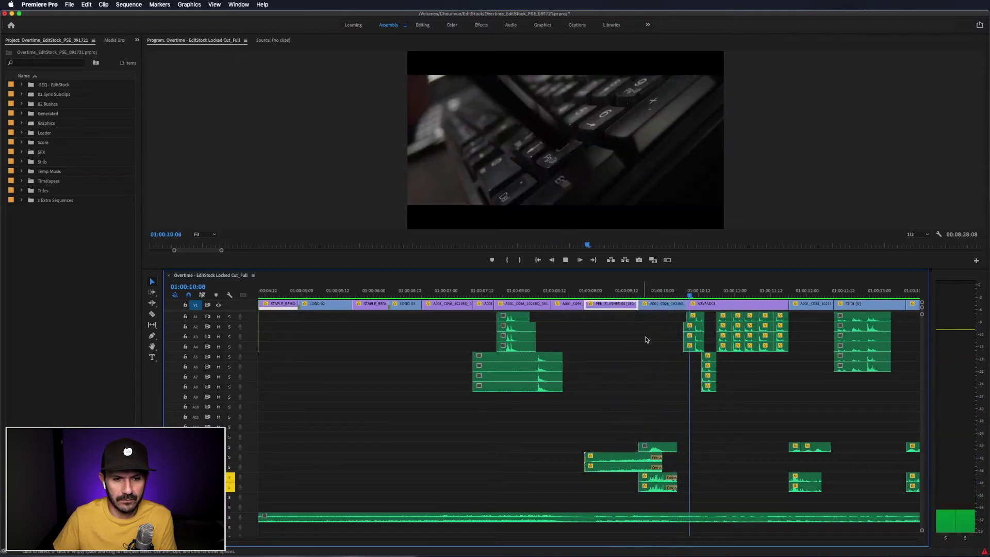
{"action": "key", "text": "Up"}
{"action": "key", "text": "Up"}
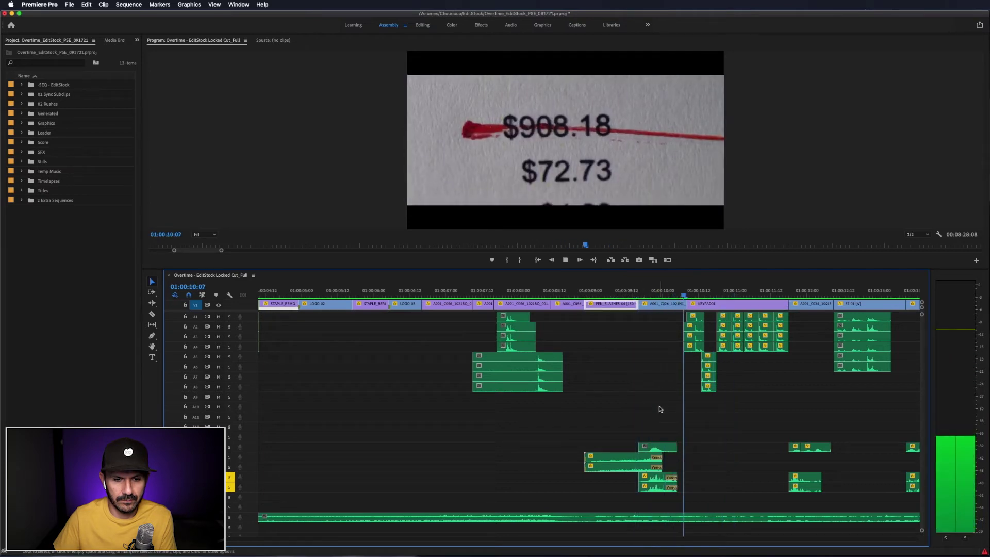
{"action": "key", "text": "space"}
- Turn off solo on the lower pair of effects tracks and place the playhead at 01:00:09:14
{"action": "left_click", "coordinate": [642, 474]}
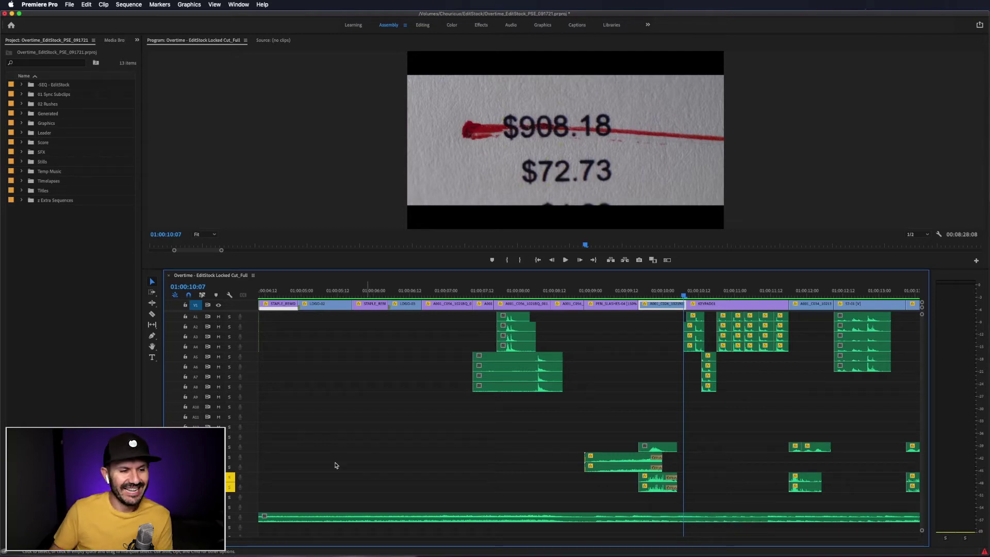
{"action": "left_click", "coordinate": [231, 477]}
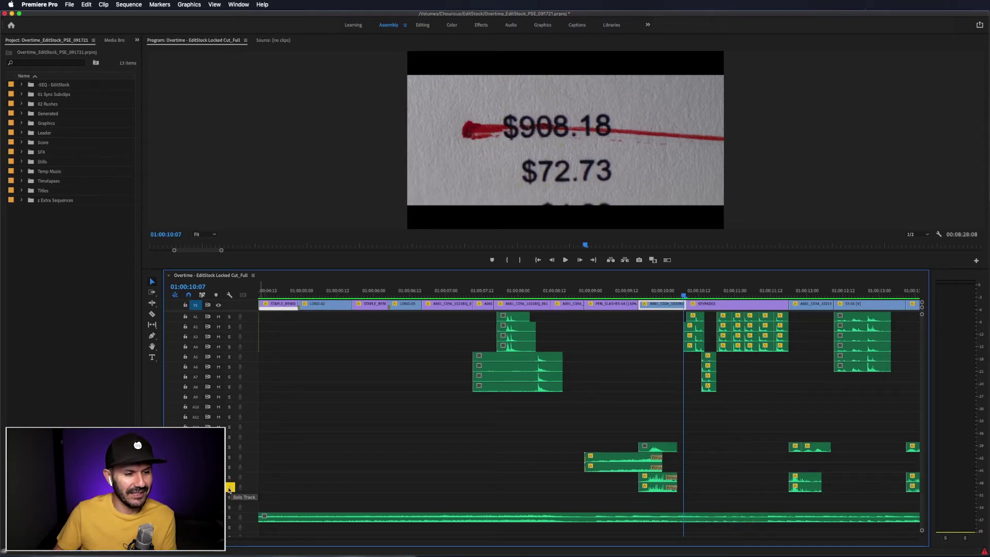
{"action": "left_click", "coordinate": [634, 293]}
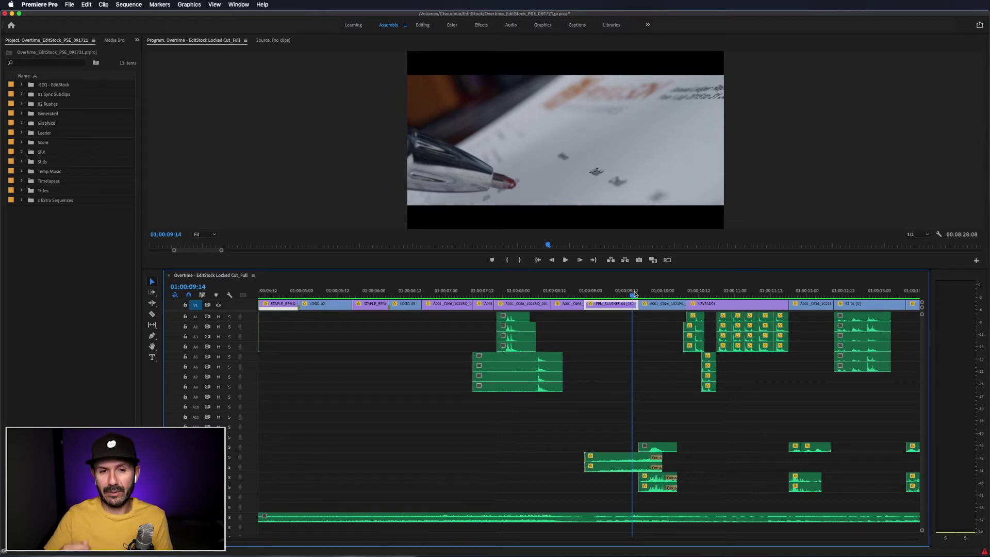
- Save the project and select the lower pair of effects clips just after 01:00:09:14, ending with the video clip at the playhead selected
{"action": "key", "text": "super+s"}
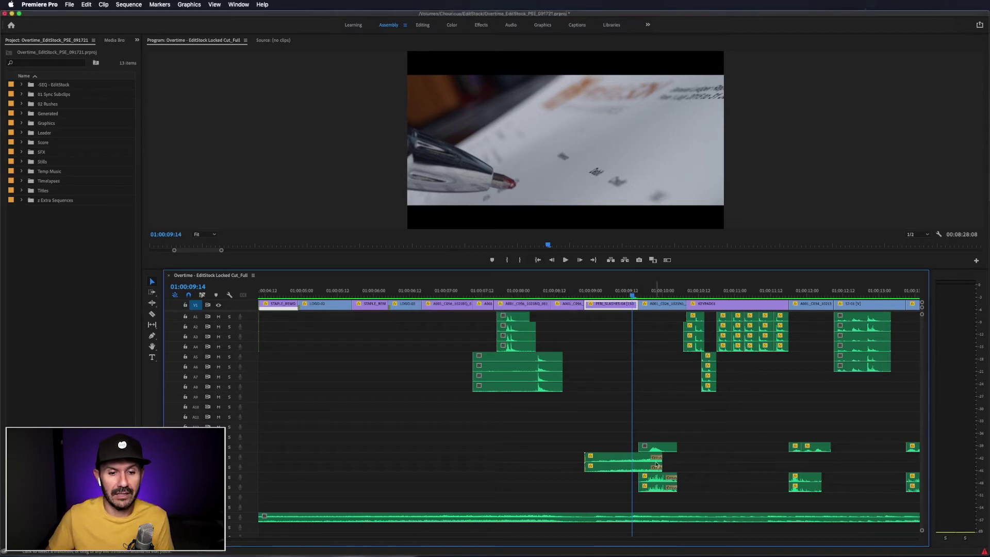
{"action": "left_click", "coordinate": [657, 478]}
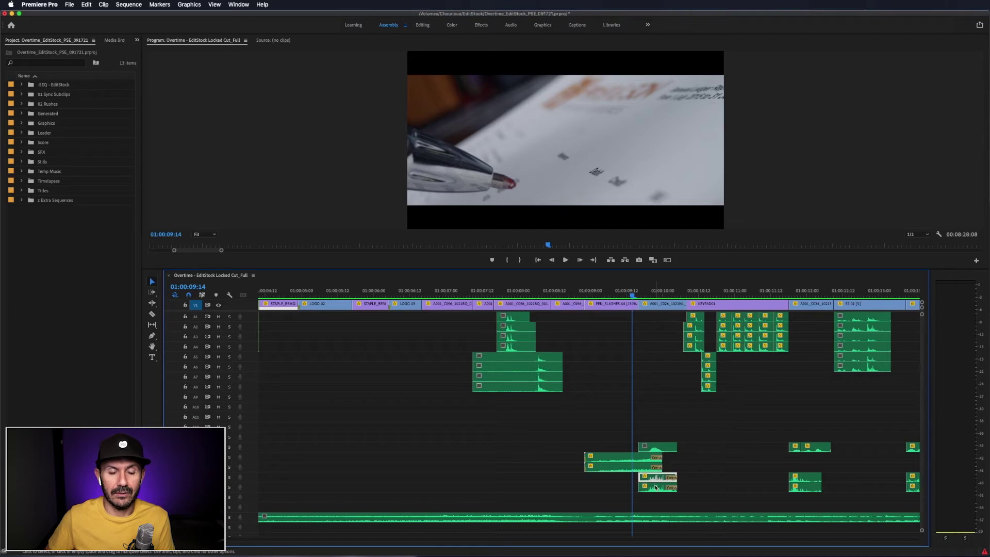
{"action": "left_click", "coordinate": [656, 487]}
{"action": "left_click", "coordinate": [658, 480], "text": "shift"}
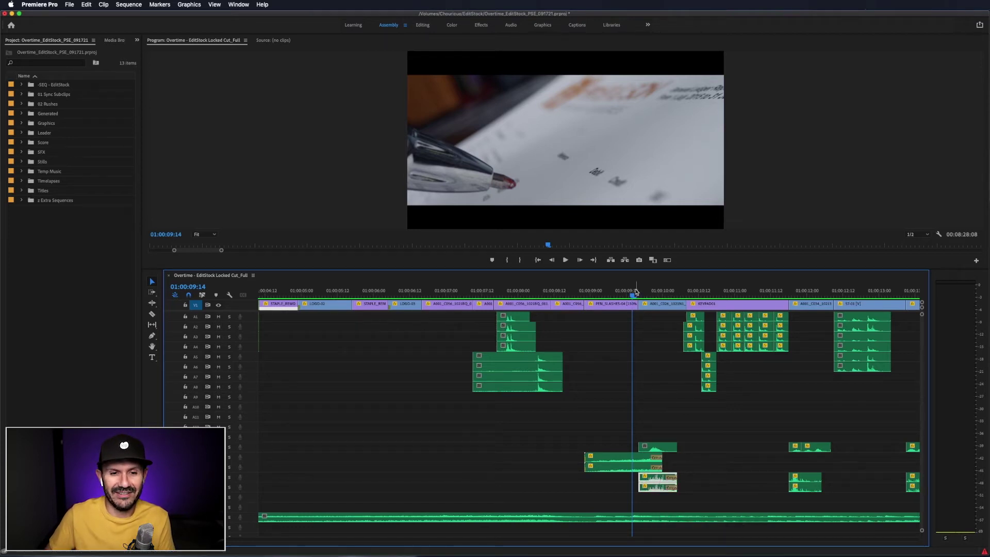
{"action": "key", "text": "d"}
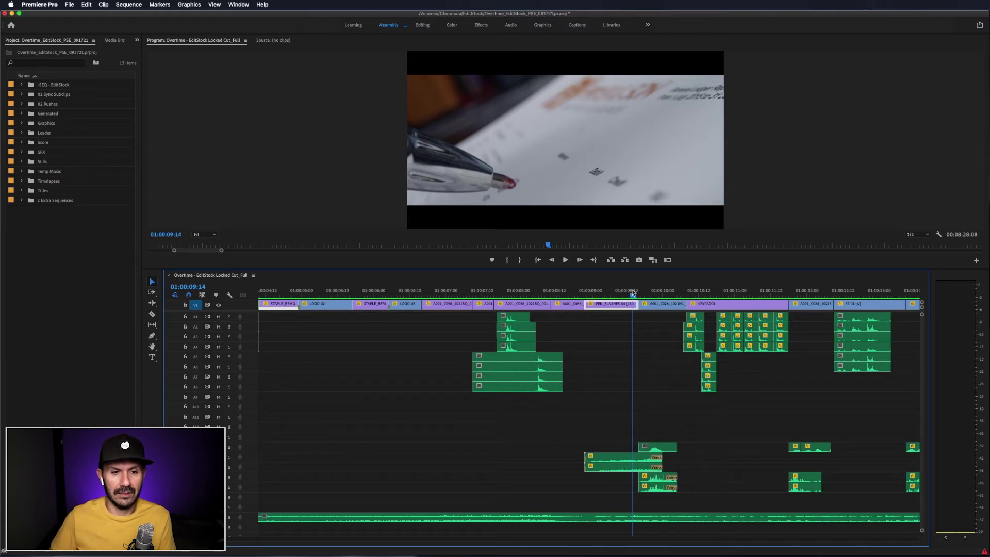
- Listen to all the effects layers under the $15.45 pen-stroke shot from 01:00:11:20
{"action": "left_click", "coordinate": [797, 291]}
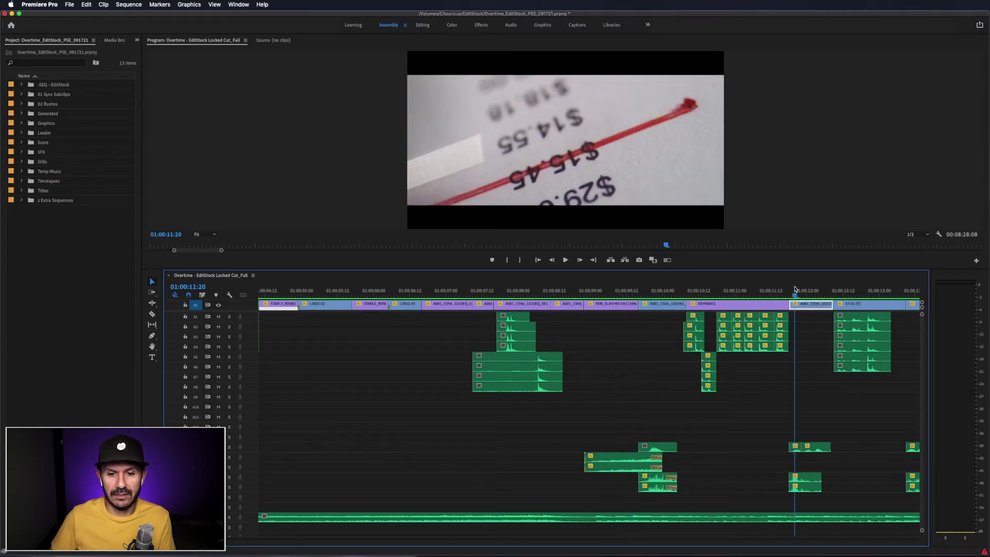
{"action": "key", "text": "space"}
{"action": "key", "text": "space"}
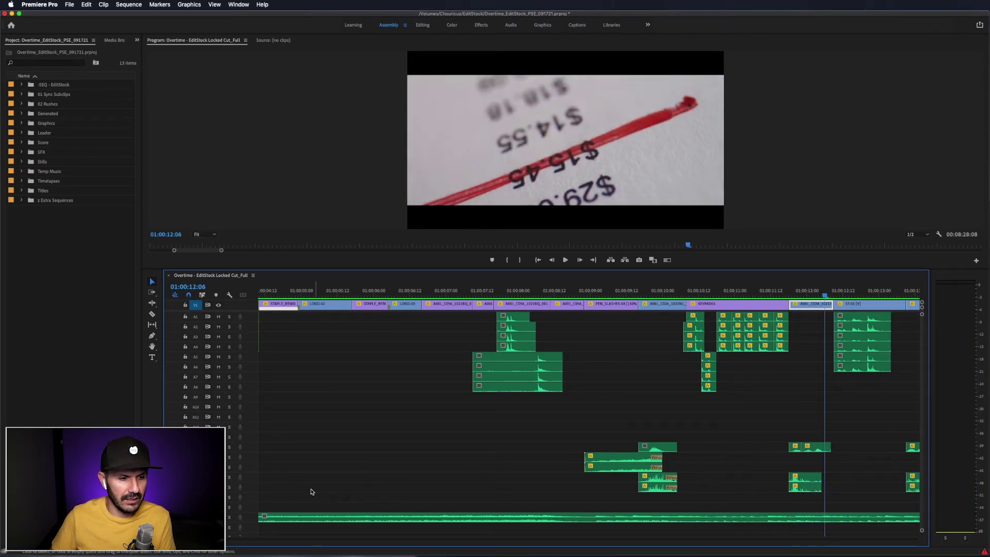
- Solo the lower pair of effects tracks and replay the $15.45 pen stroke, leaving solo off at the end
{"action": "left_click", "coordinate": [229, 487]}
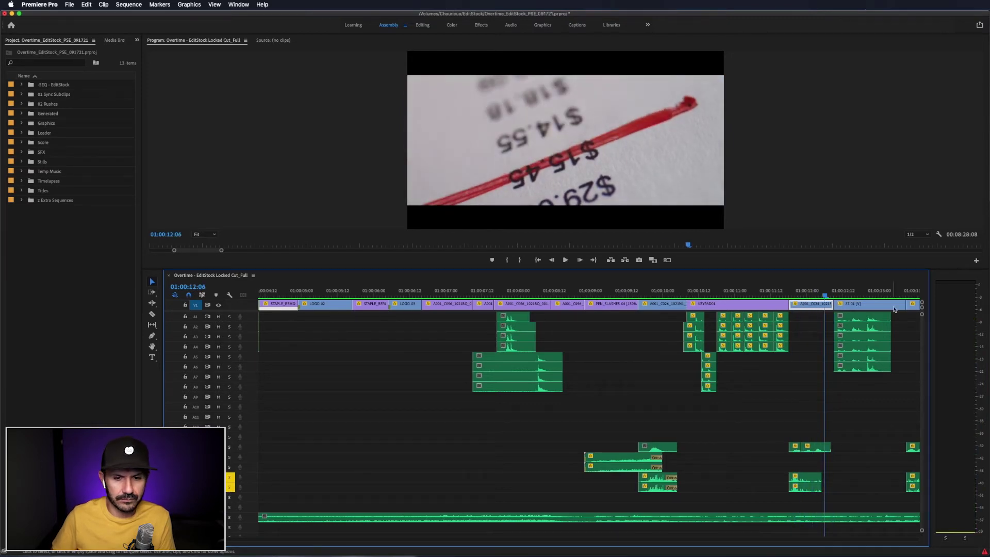
{"action": "mouse_move", "coordinate": [794, 294]}
{"action": "left_mouse_down"}
{"action": "mouse_move", "coordinate": [784, 296]}
{"action": "mouse_move", "coordinate": [799, 296]}
{"action": "mouse_move", "coordinate": [788, 296]}
{"action": "mouse_move", "coordinate": [794, 308]}
{"action": "left_mouse_up"}
{"action": "key", "text": "space"}
{"action": "key", "text": "space"}
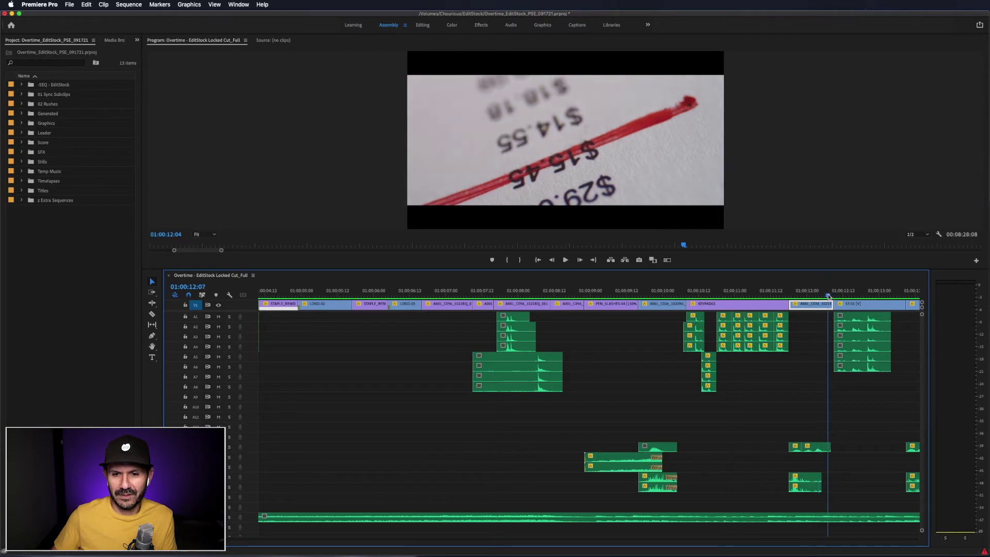
- Play on through the $41.82 pen-stroke shots and the paper stack, returning the playhead to 01:00:13:18
{"action": "key", "text": "space"}
{"action": "key", "text": "space"}
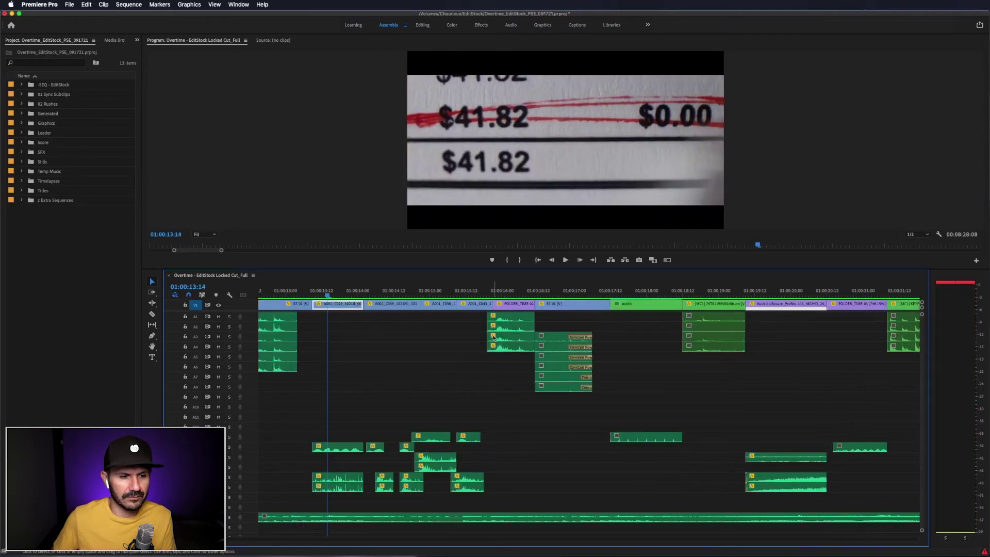
{"action": "left_click", "coordinate": [311, 292]}
{"action": "key", "text": "space"}
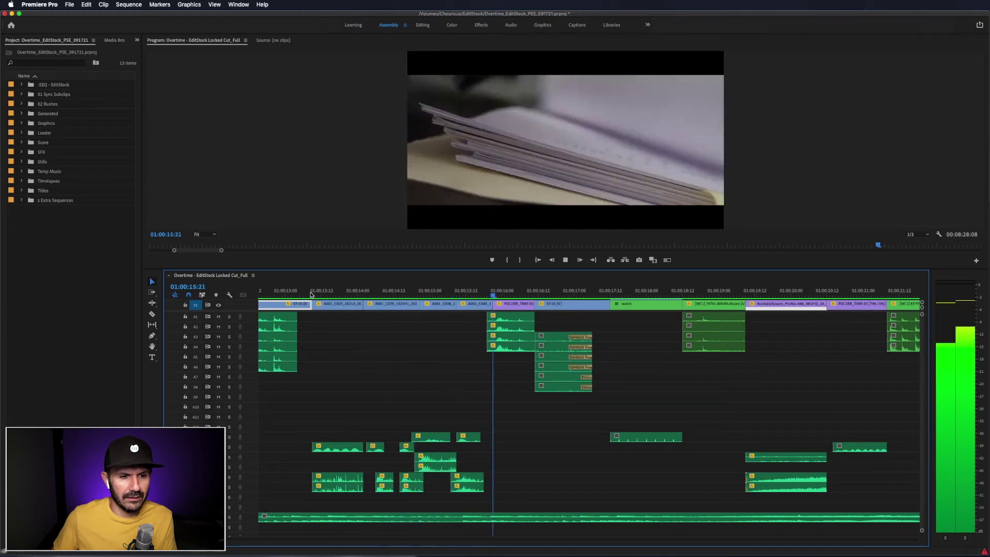
{"action": "left_click_drag", "start_coordinate": [392, 292], "coordinate": [339, 291]}
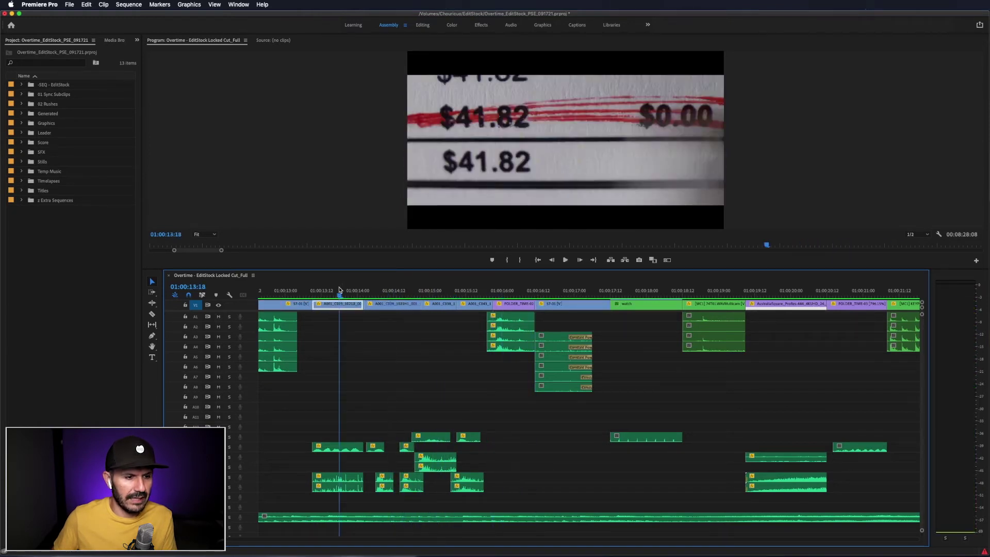
- Play the watch close-up several times from just before and at its start to hear the ticking effect
{"action": "left_click", "coordinate": [607, 291]}
{"action": "key", "text": "space"}
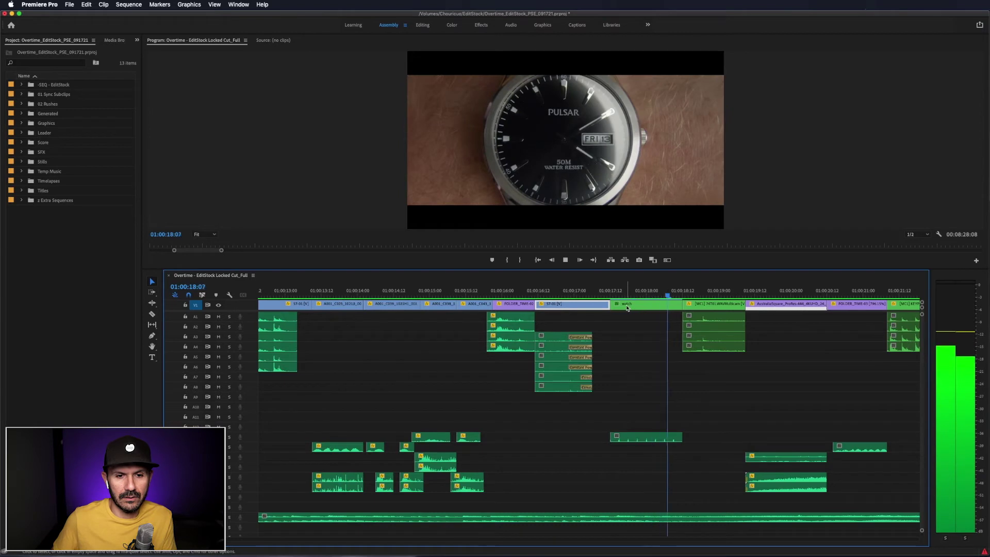
{"action": "key", "text": "space"}
{"action": "left_click", "coordinate": [619, 292]}
{"action": "key", "text": "space"}
{"action": "left_click", "coordinate": [615, 292]}
{"action": "key", "text": "space"}
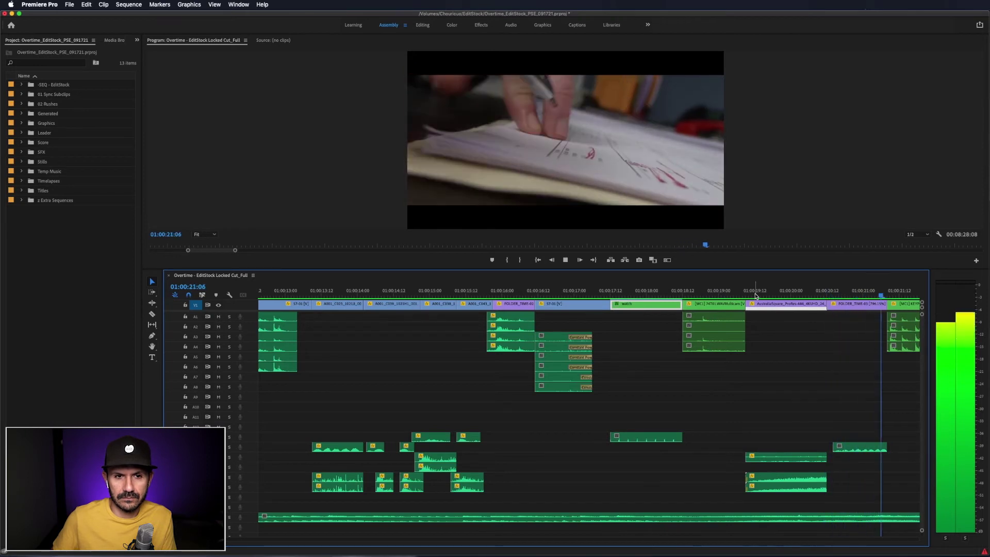
- Listen through the following scenes to around 01:00:35:09 and show more of the sequence in the timeline
{"action": "key", "text": "space"}
{"action": "key", "text": "space"}
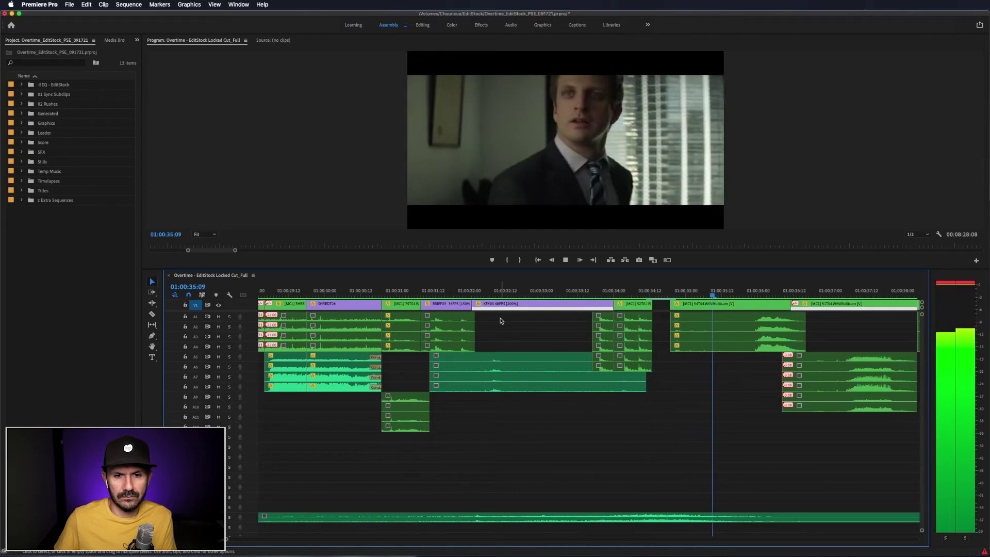
{"action": "key", "text": "space"}
{"action": "key", "text": "minus"}
{"action": "key", "text": "minus"}
{"action": "key", "text": "minus"}
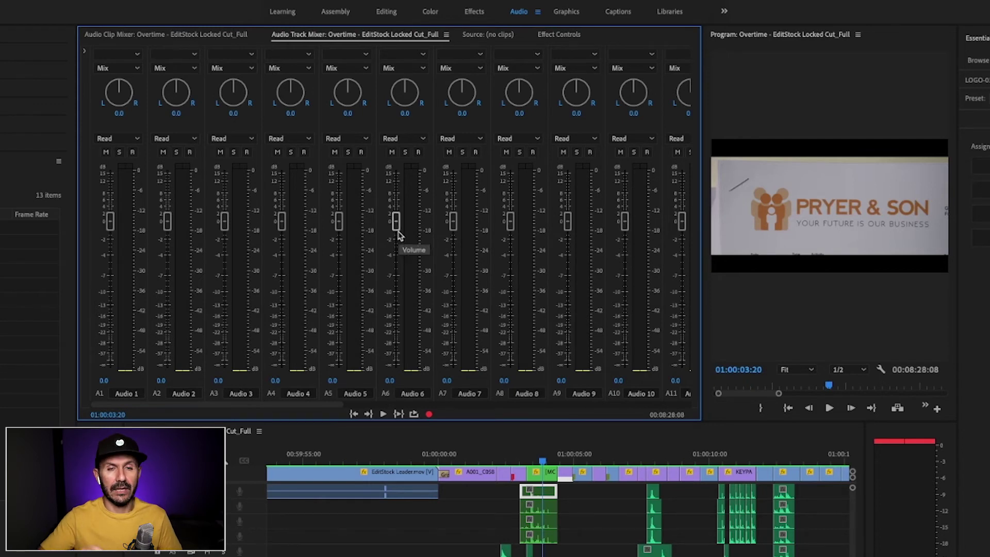
- Show the Audio Clip Mixer and play the sequence from the OVERTIME title at 01:00:45:01 to 01:00:58:06
{"action": "left_click", "coordinate": [191, 35]}
{"action": "left_click", "coordinate": [539, 454]}
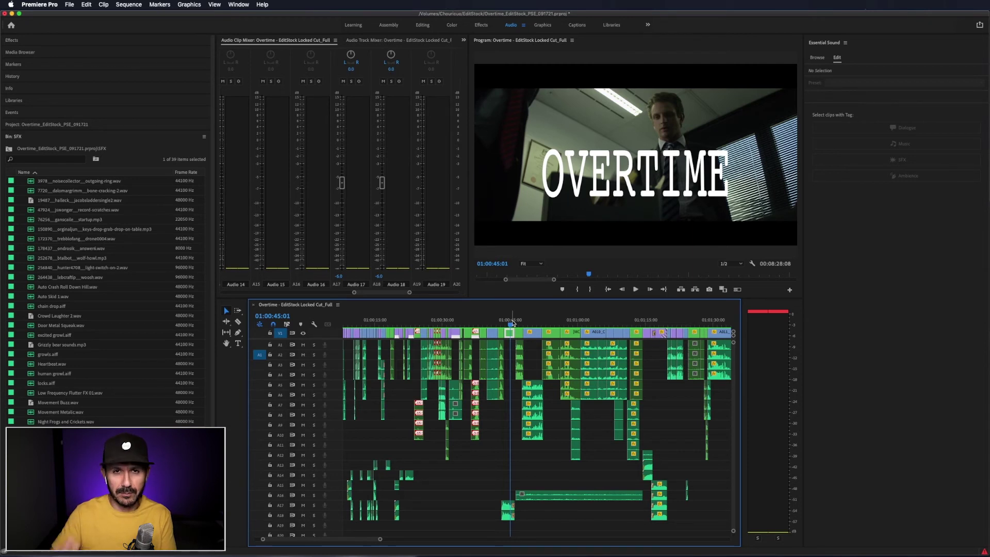
{"action": "key", "text": "space"}
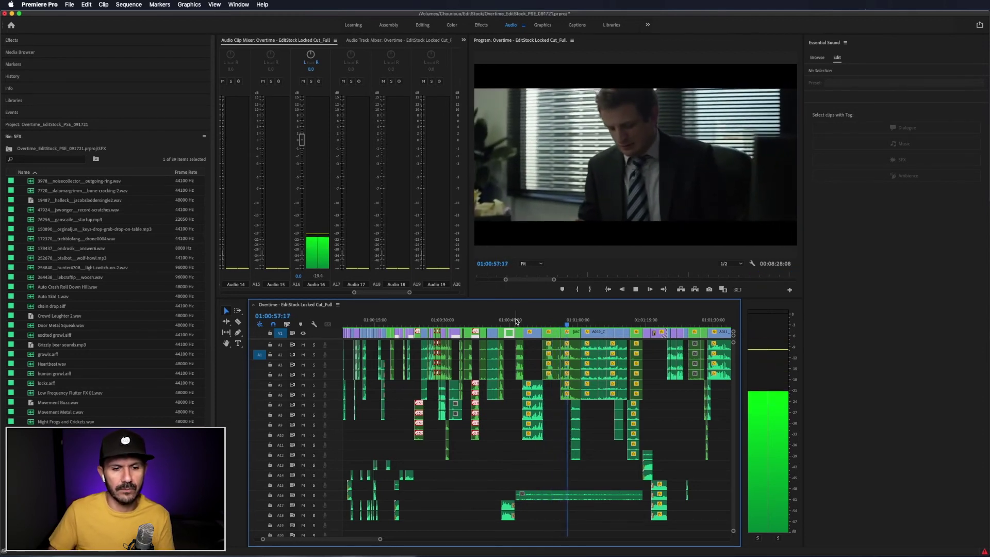
{"action": "key", "text": "space"}
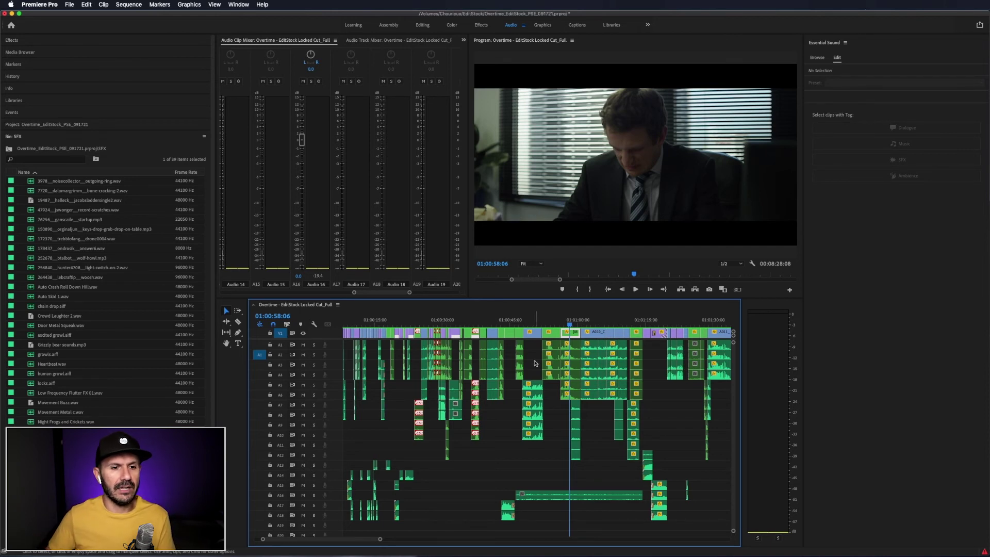
- Lower the Office Ambience.wav clip on Audio 16 to about -17 dB while listening to the office scene after the title
{"action": "left_click", "coordinate": [548, 498]}
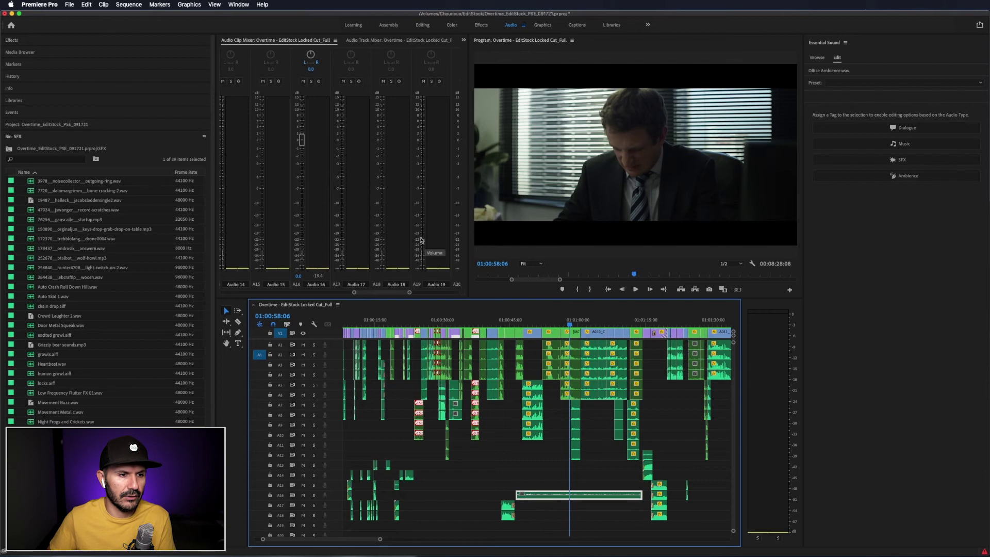
{"action": "left_click", "coordinate": [301, 140]}
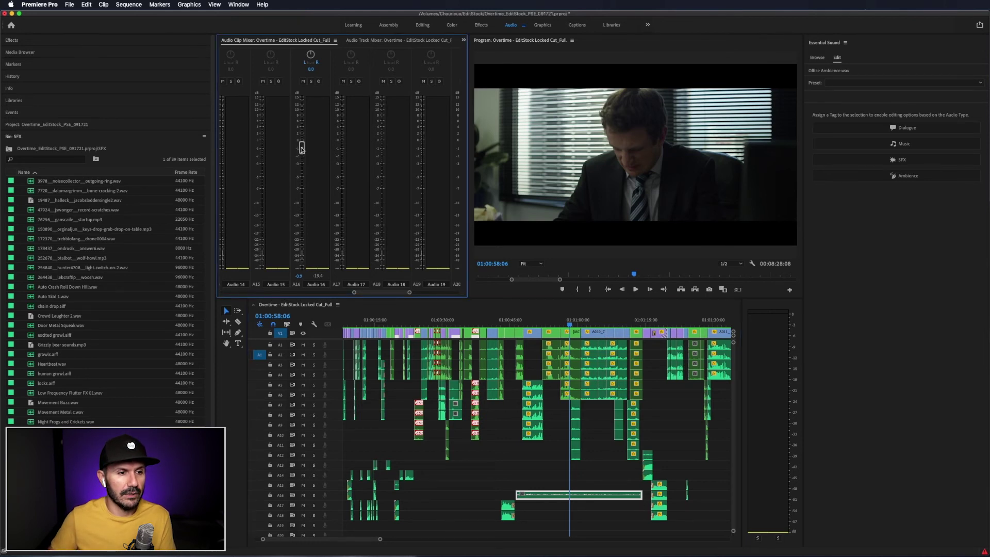
{"action": "left_click_drag", "start_coordinate": [302, 154], "coordinate": [302, 158]}
{"action": "left_click", "coordinate": [524, 322]}
{"action": "key", "text": "space"}
{"action": "left_click_drag", "start_coordinate": [302, 156], "coordinate": [303, 230]}
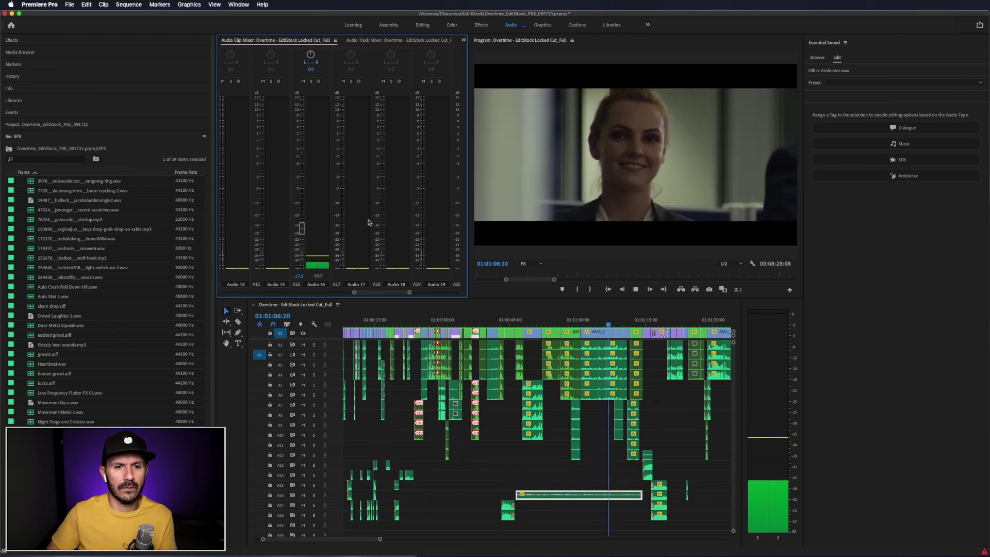
{"action": "key", "text": "space"}
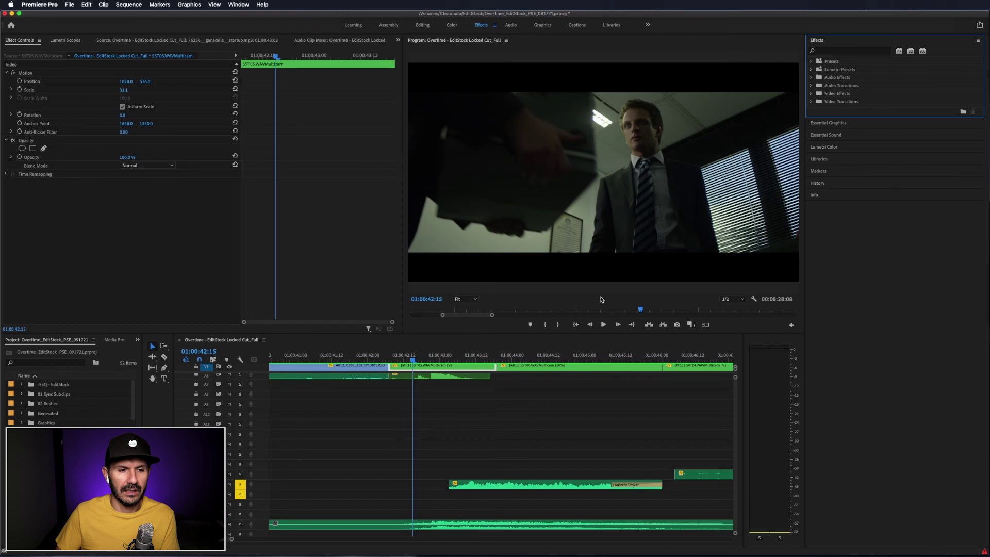
- Play the soloed startup sound under the OVERTIME title from just before 01:00:42:15 to 01:00:46:01
{"action": "left_click_drag", "start_coordinate": [409, 356], "coordinate": [408, 359]}
{"action": "key", "text": "space"}
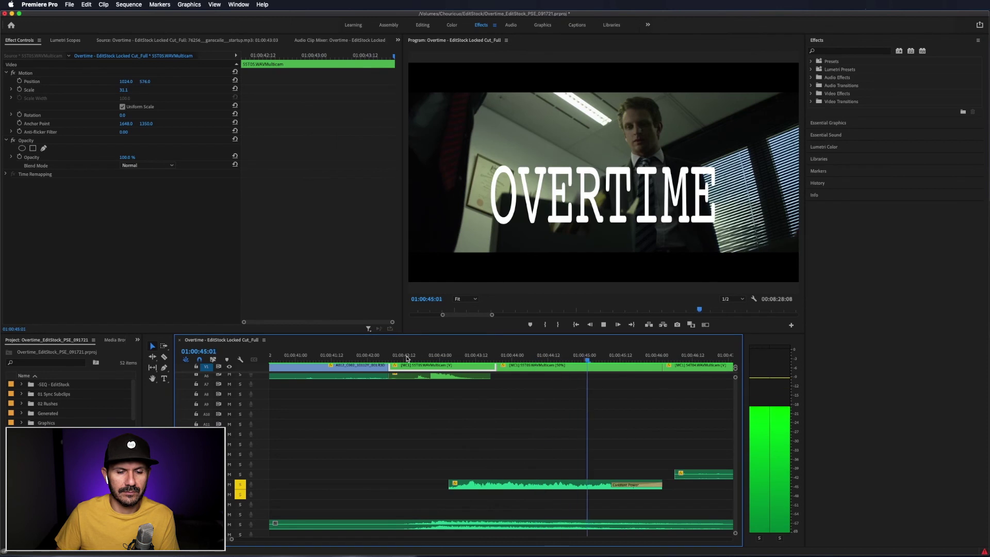
{"action": "key", "text": "space"}
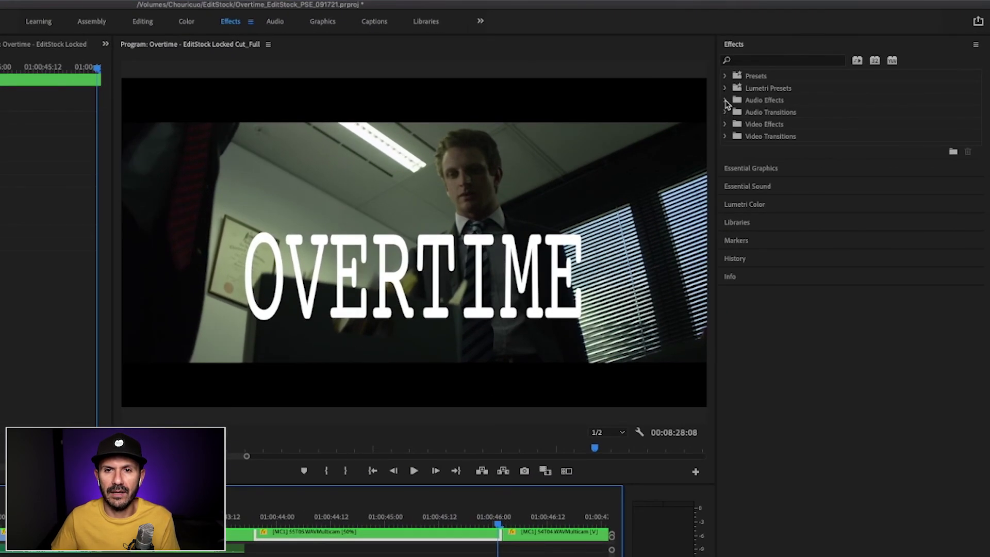
- Apply the Pitch Shifter audio effect from Time and Pitch to the 76256__ganscaile__startup.mp3 clip under the OVERTIME title
{"action": "left_click", "coordinate": [725, 101]}
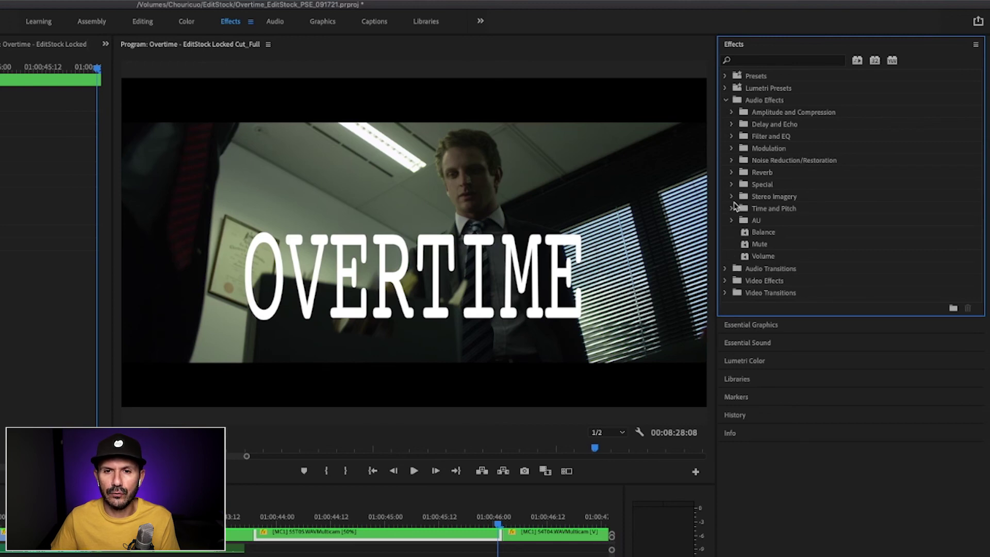
{"action": "left_click", "coordinate": [733, 208]}
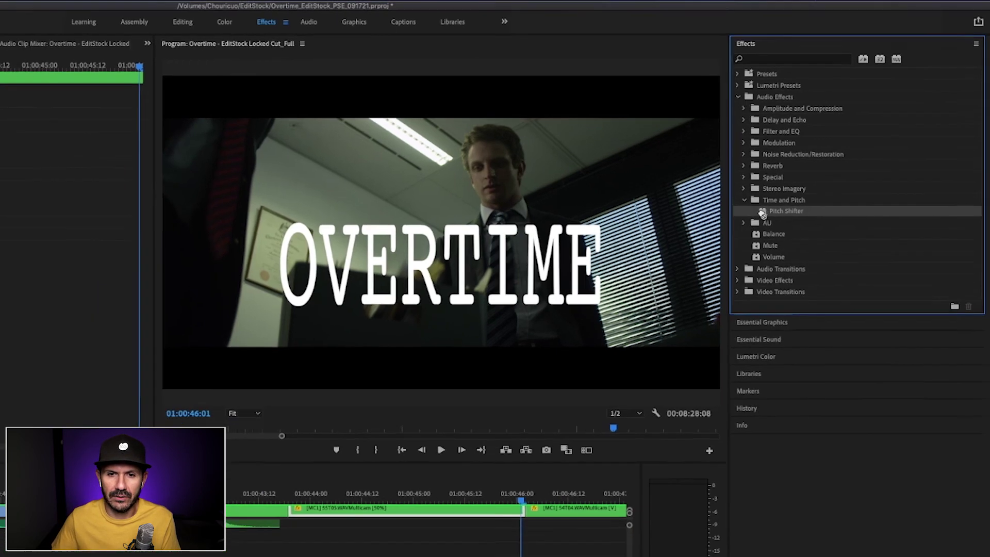
{"action": "left_click_drag", "start_coordinate": [761, 213], "coordinate": [365, 556]}
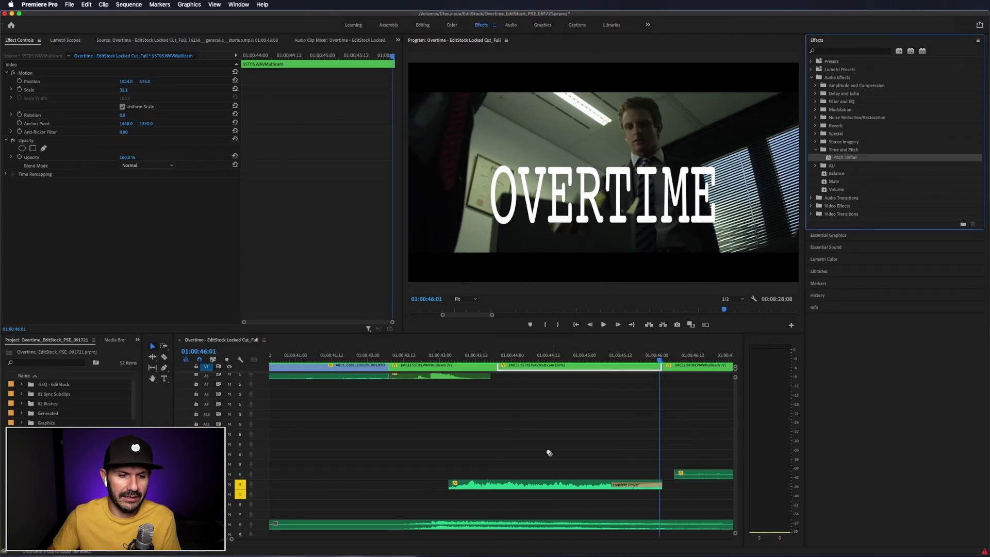
{"action": "left_click_drag", "start_coordinate": [538, 491], "coordinate": [549, 486]}
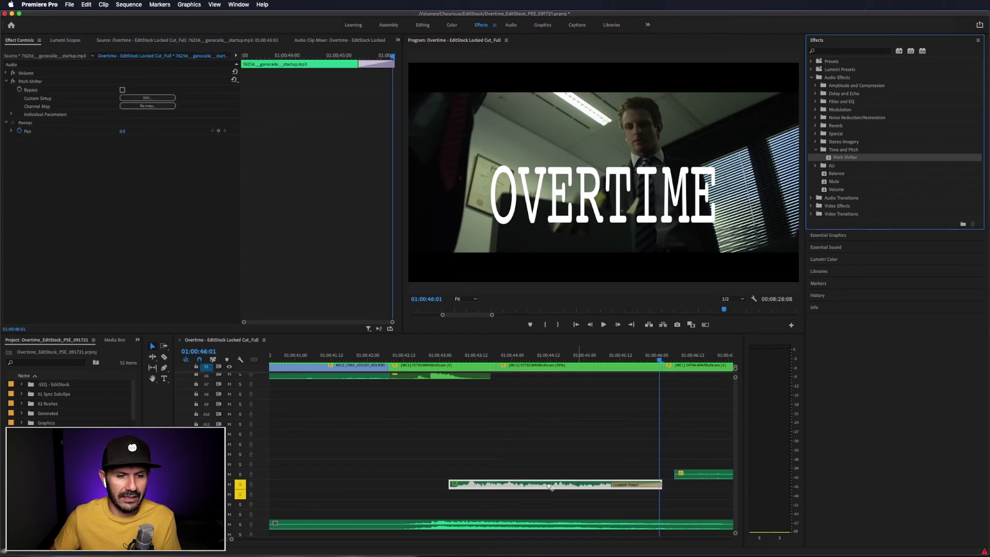
{"action": "double_click", "coordinate": [549, 486]}
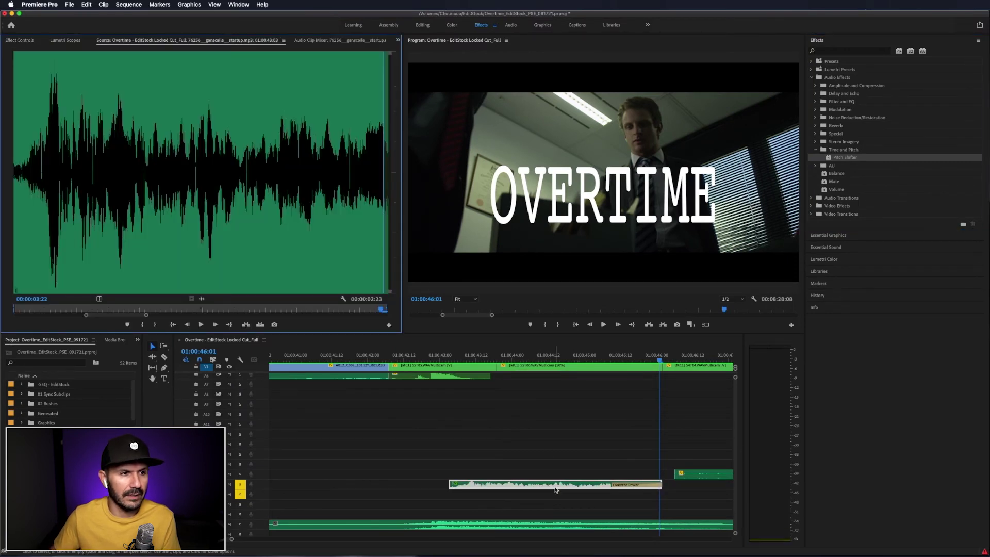
- Open the startup clip's Pitch Shifter custom setup and choose the Angry Gerbil preset
{"action": "left_click", "coordinate": [26, 41]}
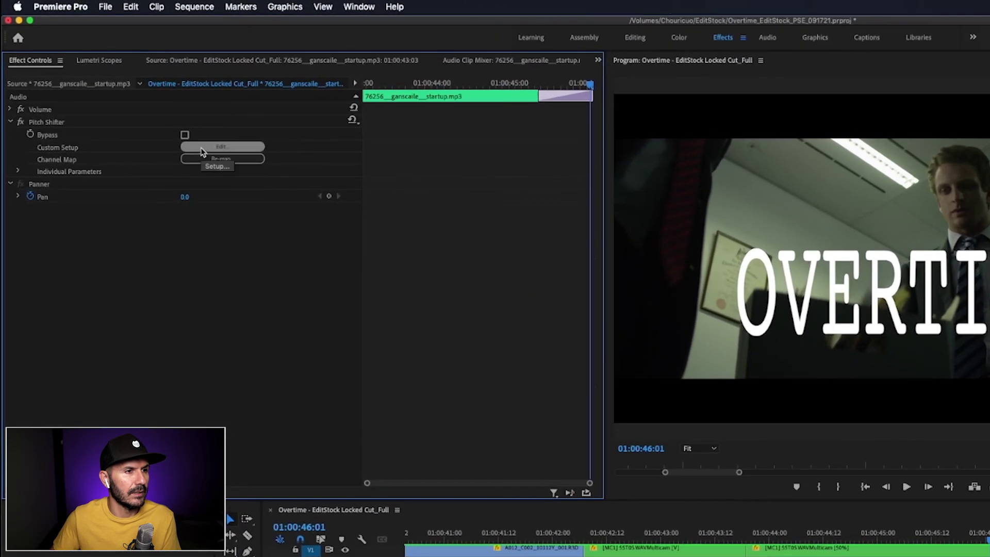
{"action": "left_click", "coordinate": [202, 148]}
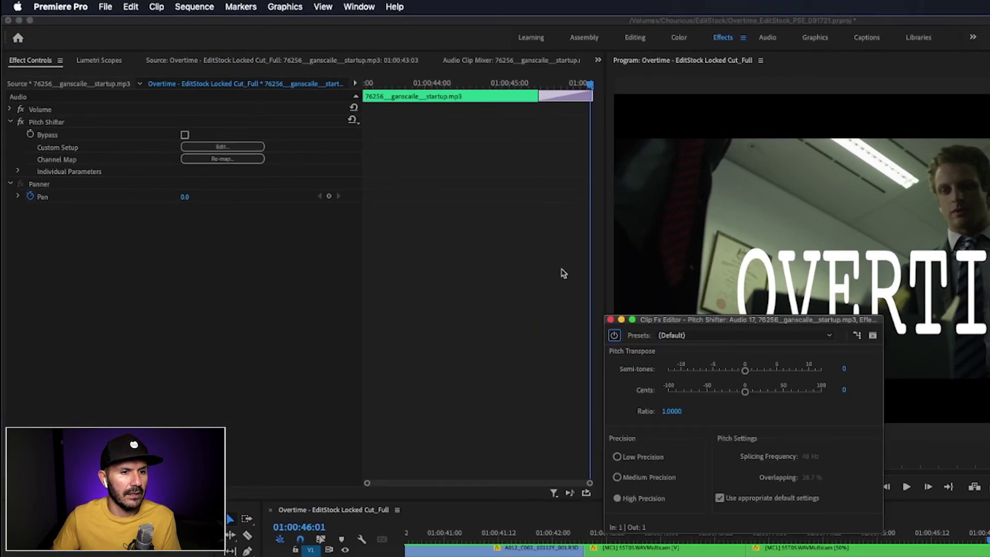
{"action": "left_click", "coordinate": [678, 337]}
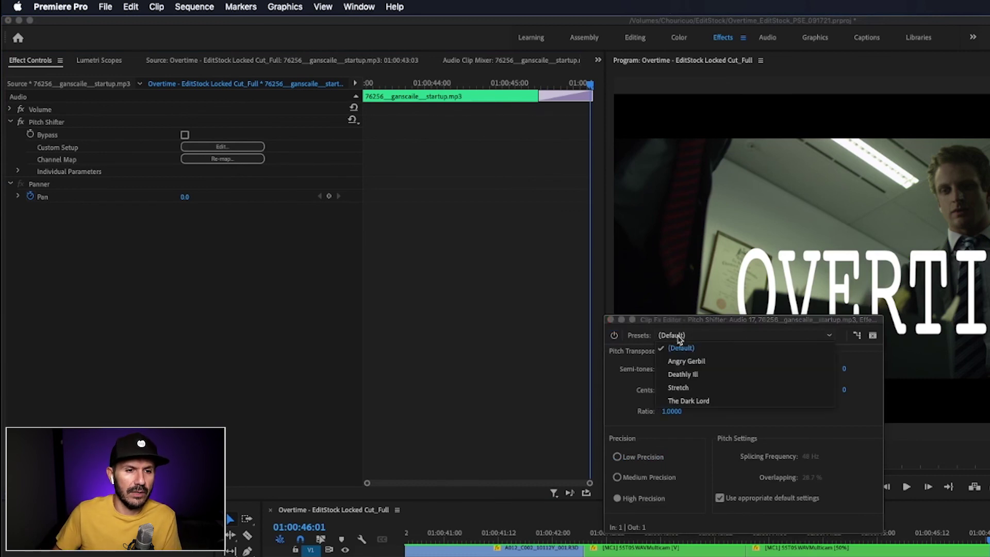
{"action": "left_click", "coordinate": [687, 362]}
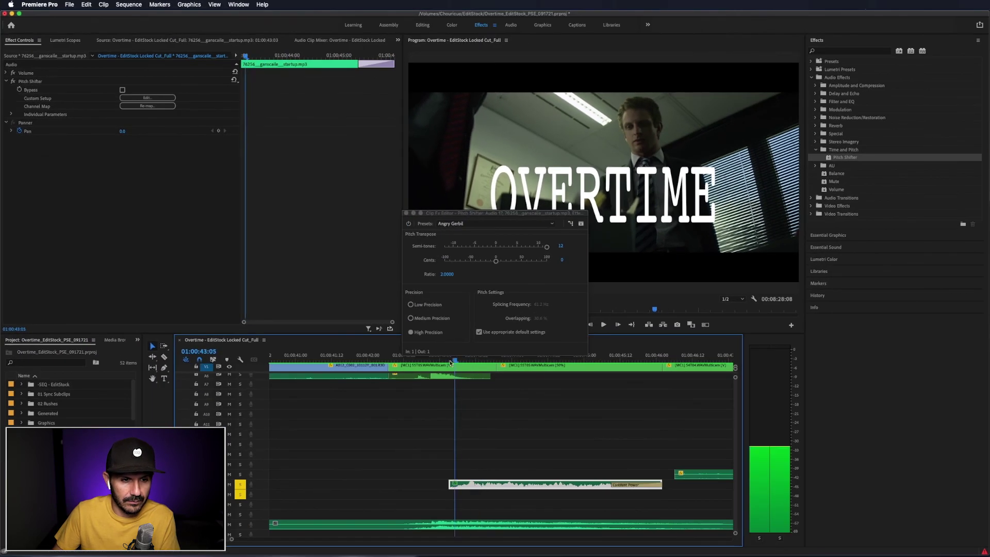
- Play the OVERTIME title section again to hear the startup sound, stopping at 01:00:46:01
{"action": "left_click", "coordinate": [450, 363]}
{"action": "key", "text": "space"}
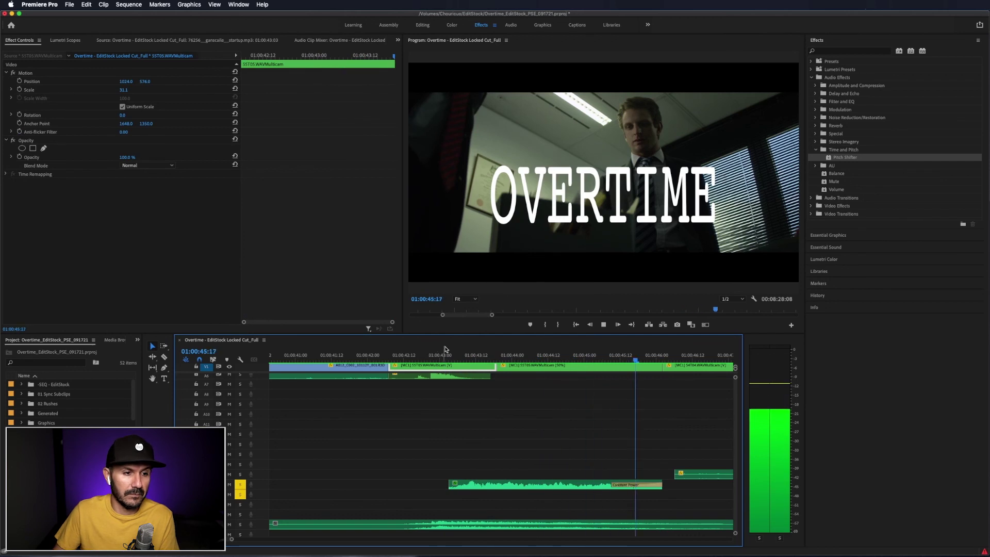
{"action": "key", "text": "space"}
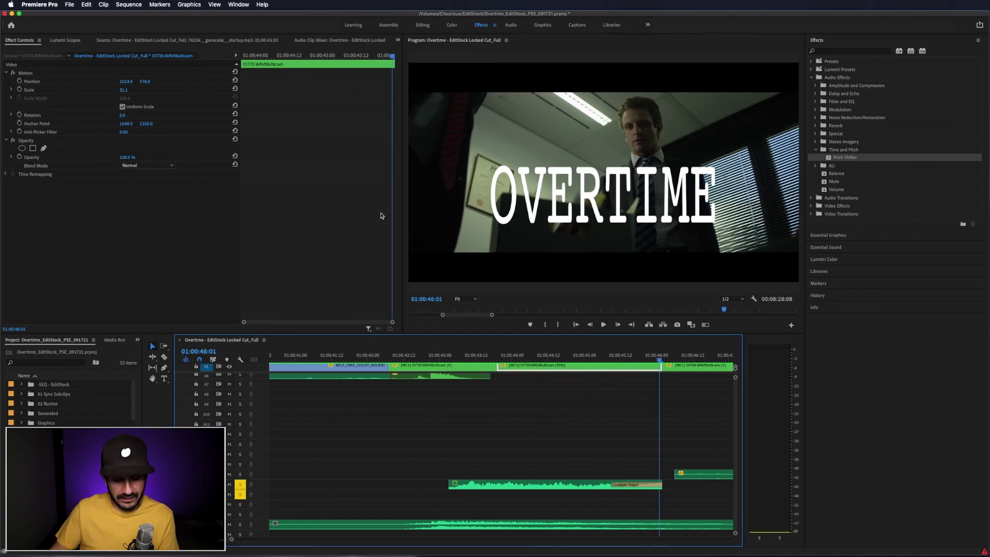
- Select the soloed startup sound clip that ends at 01:00:46:01
{"action": "key", "text": "minus"}
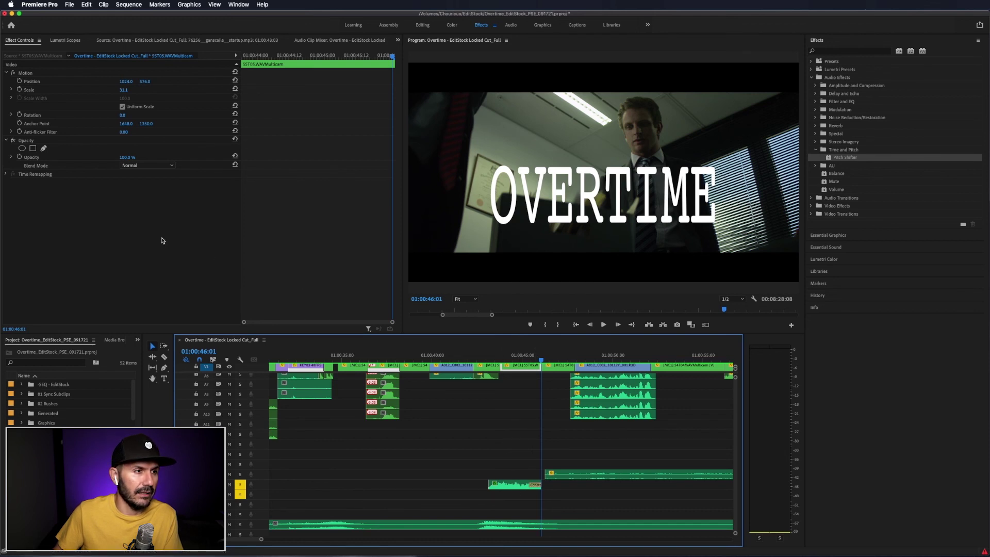
{"action": "double_click", "coordinate": [514, 485]}
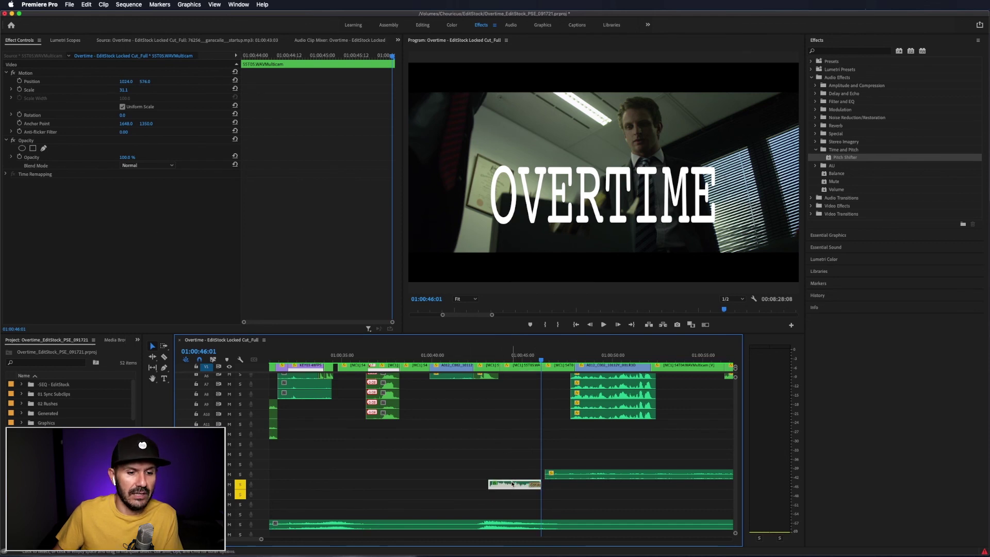